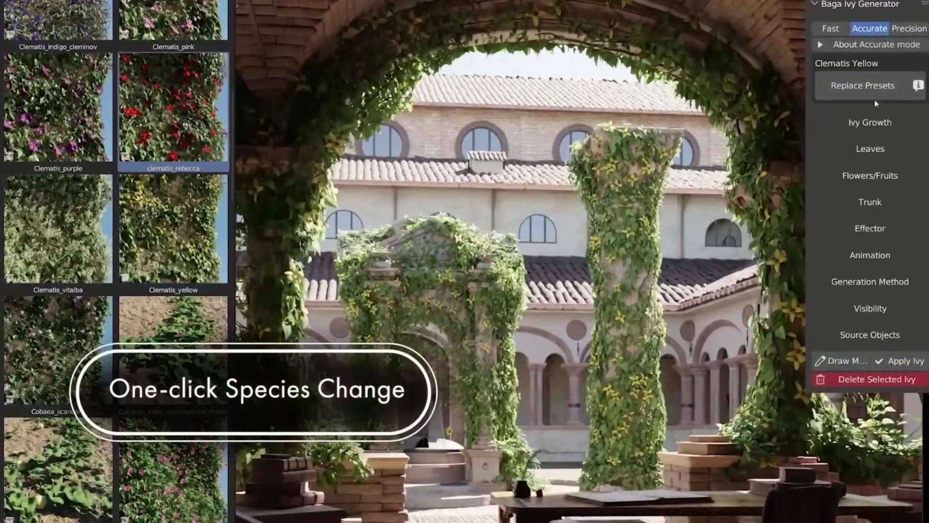
Step: Replace the courtyard ivy's Clematis Yellow preset with the red Clematis_rebecca species
left_click(871, 87)
left_click(870, 86)
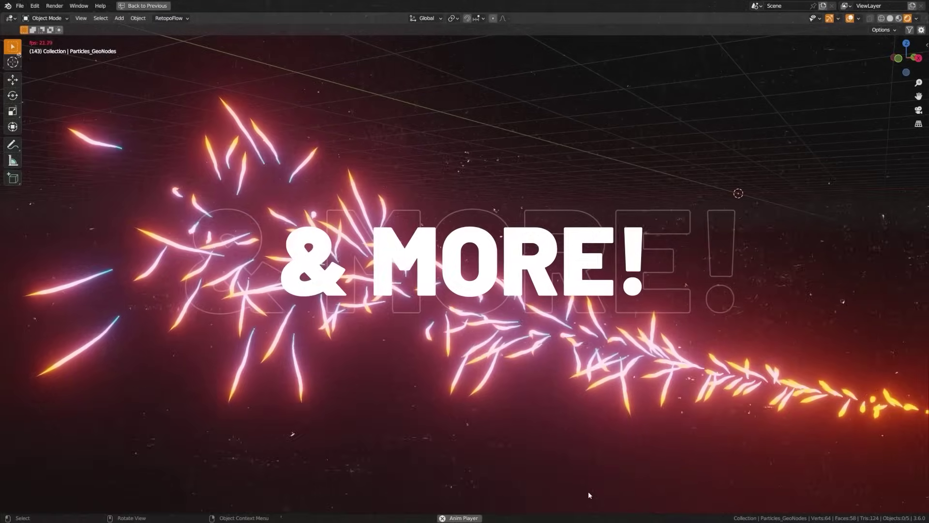
Step: Drop the Lightning Arc asset from the asset browser into the glowing particle scene
left_click_drag(154, 237, 458, 218)
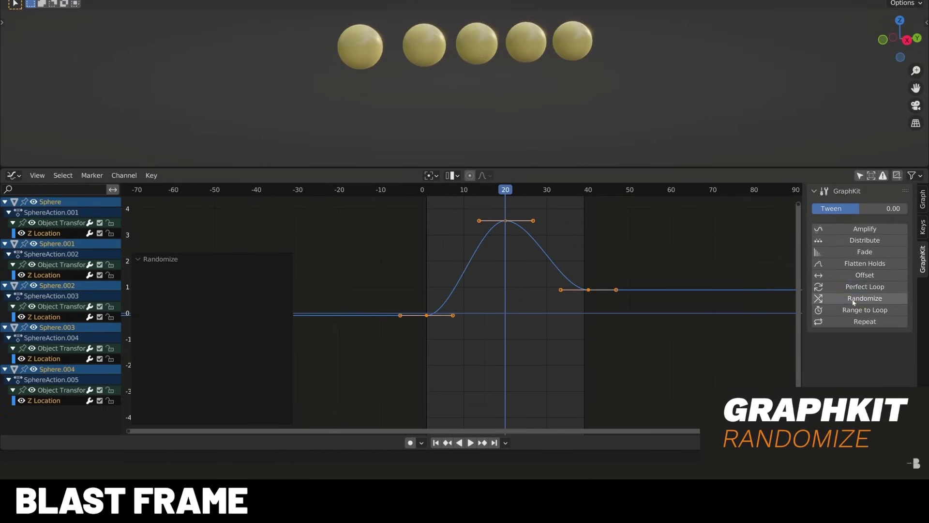
Step: Apply GraphKit's Randomize to the five spheres' selected Z Location keys
left_click(852, 299)
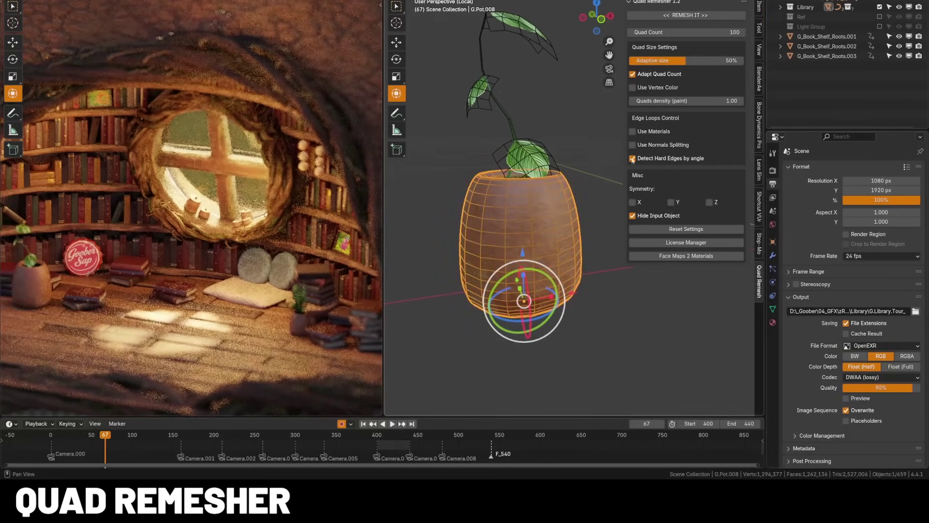
Step: Orbit around the remeshed quad pot, then turn the Sketchfab example models on the website
middle_click_drag(611, 170, 497, 256)
middle_click_drag(568, 251, 542, 246)
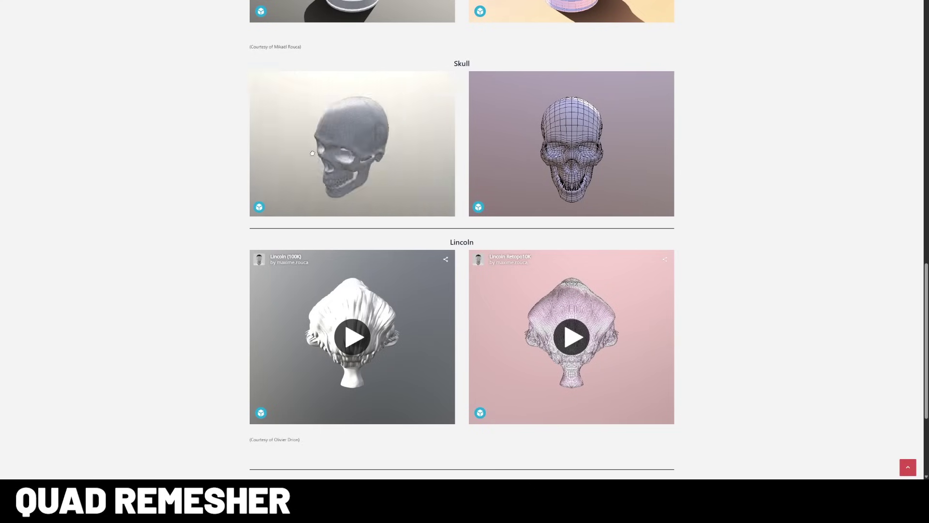
left_click_drag(312, 152, 344, 165)
left_click_drag(630, 152, 582, 175)
scroll(350, 182, "up", 9)
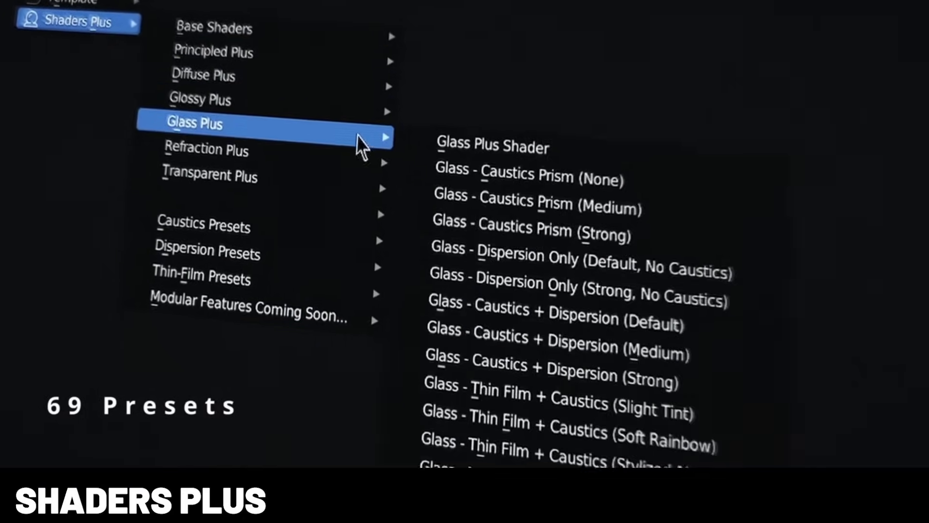
Step: Inspect the Caustics values on the Glass Plus shader node of the glass cylinder
mouse_move(379, 220)
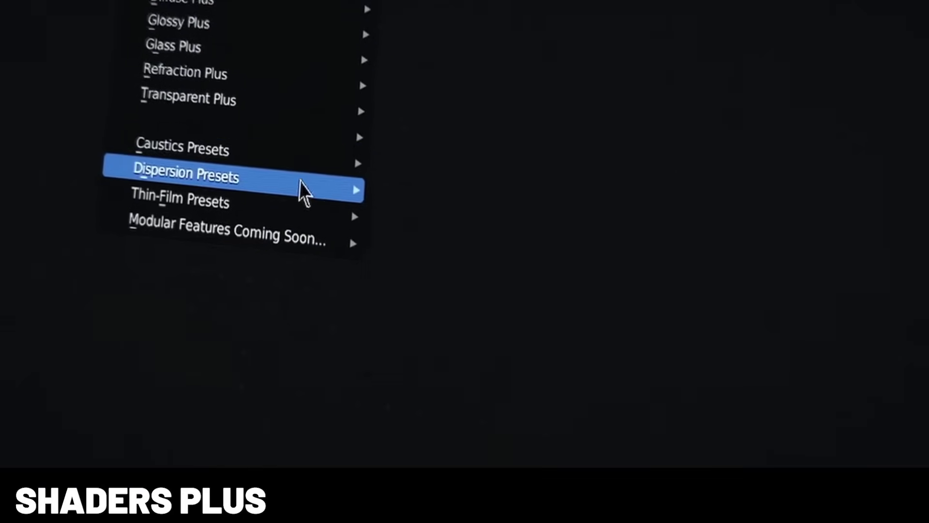
mouse_move(290, 198)
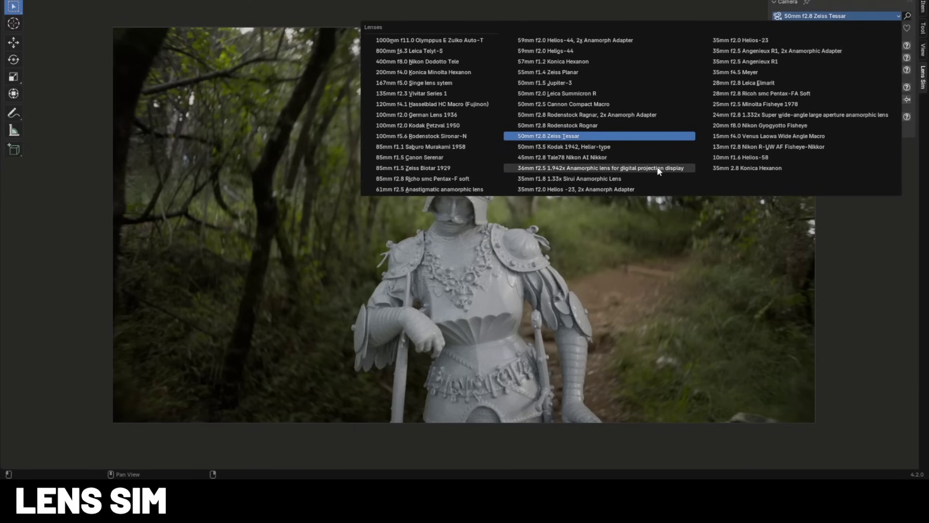
Step: Switch the knight camera to the 36mm f2.5 1.942x Anamorphic lens in Lens Sim
left_click(658, 168)
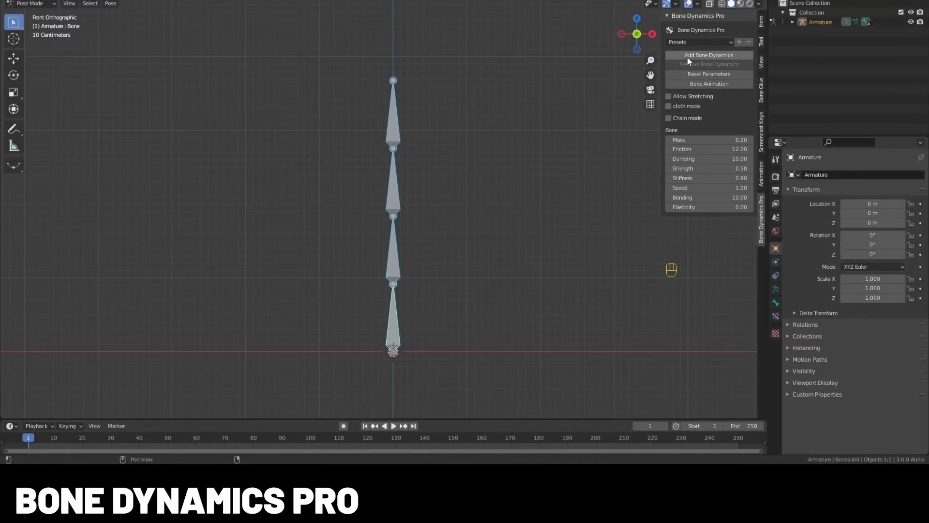
Step: Add Bone Dynamics to the four-bone chain and test it by playing and rotating the root
left_click(687, 56)
key("space")
key("r")
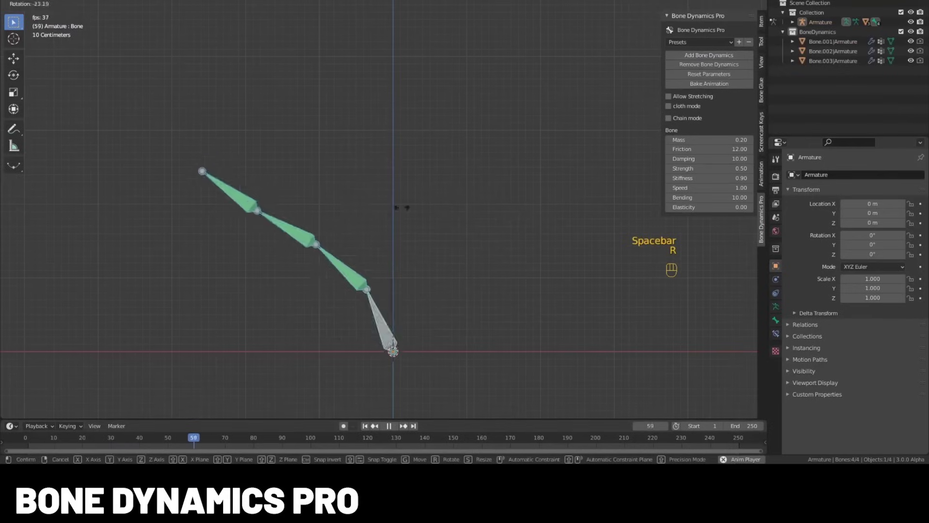
Step: Stop the test, then select Goober's whole armature and play the character's animation
right_click(385, 184)
key("space")
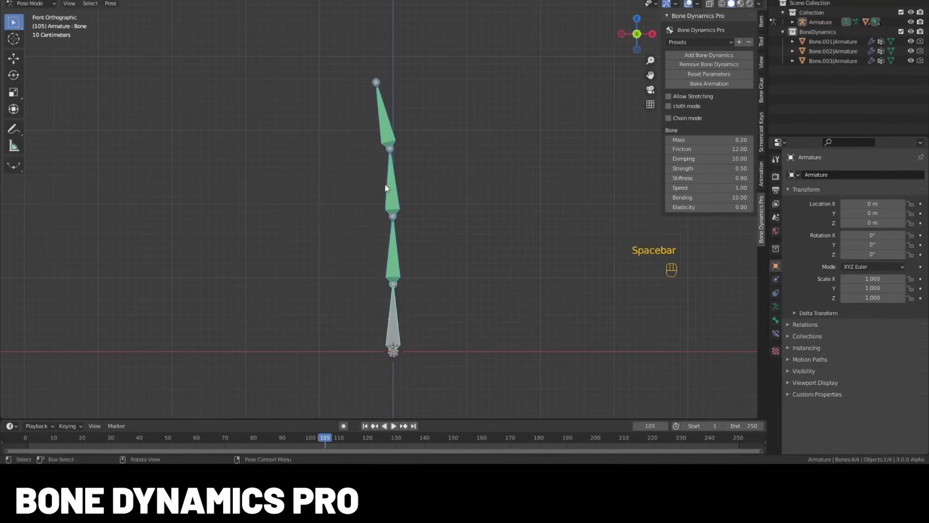
left_click_drag(467, 62, 317, 345)
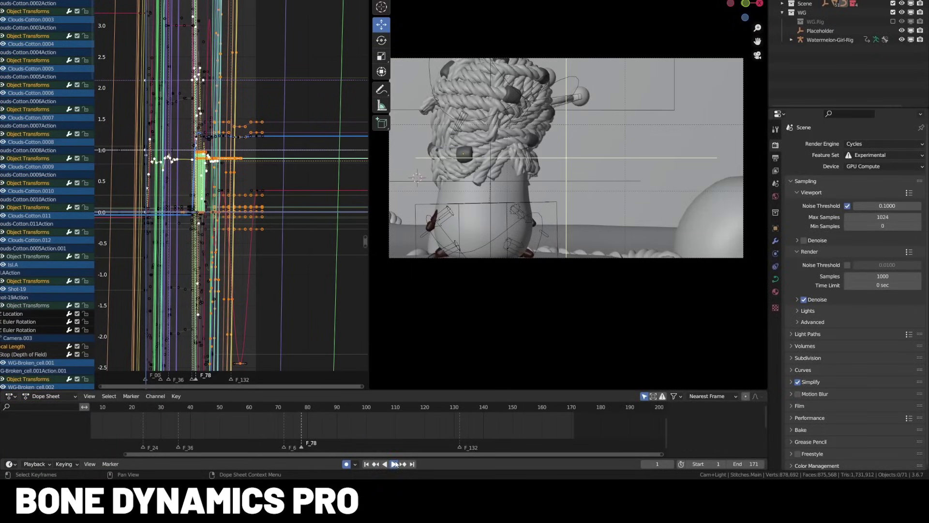
left_click(395, 464)
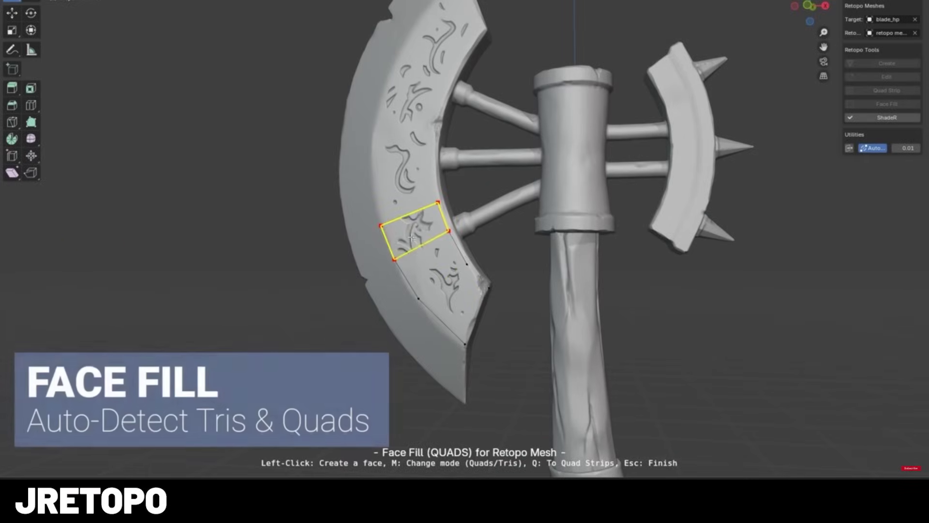
Step: Fill two more quad faces on the axe blade and orbit to check them
left_click(426, 252)
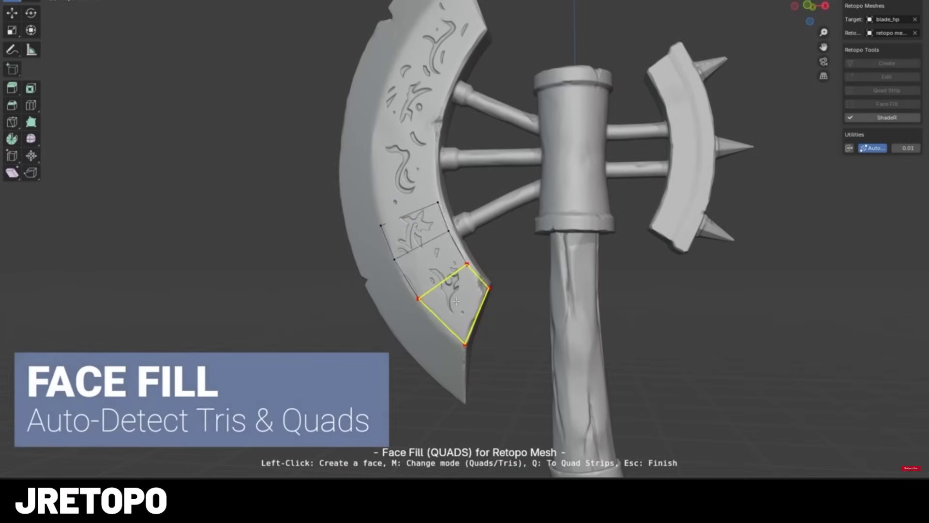
left_click(456, 302)
key("Escape")
middle_click_drag(456, 302, 608, 302)
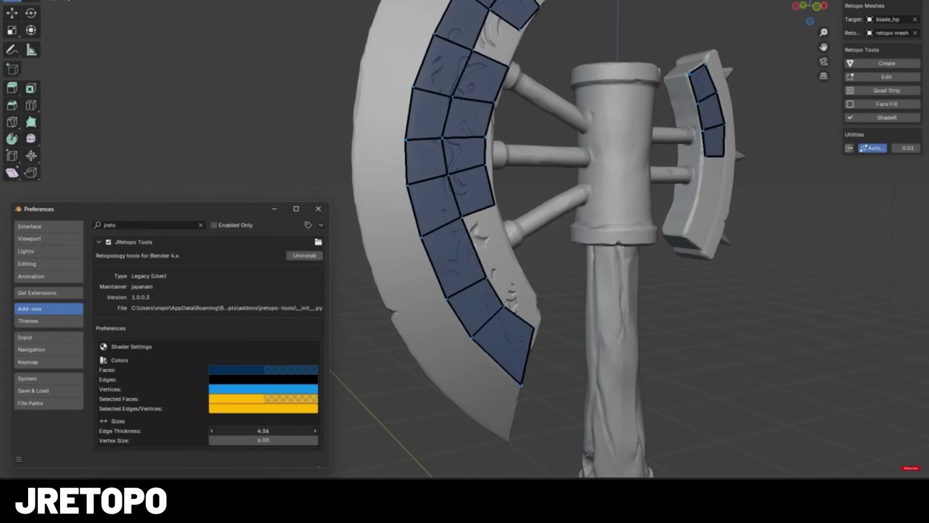
Step: Raise the retopology Edge Thickness to 3.04, then fill the quad atop the right blade
left_click_drag(252, 430, 273, 429)
right_click(160, 408)
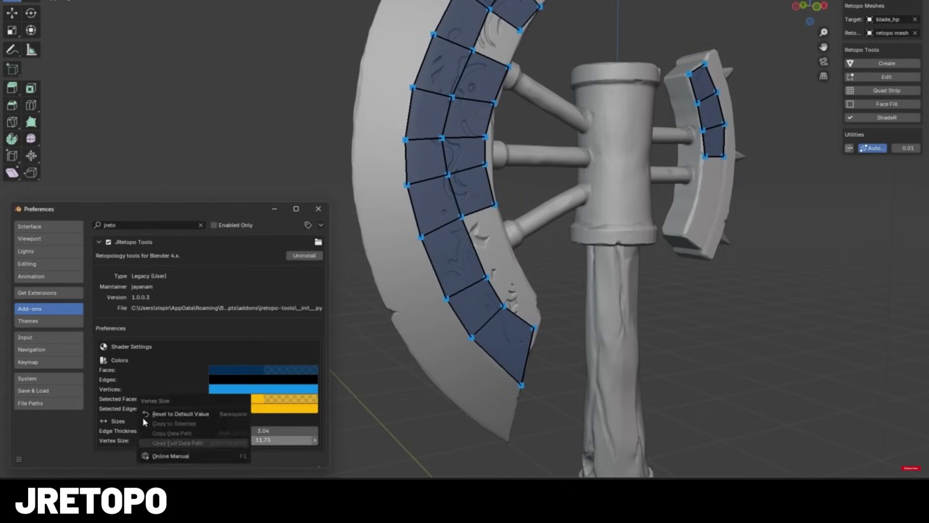
left_click(886, 76)
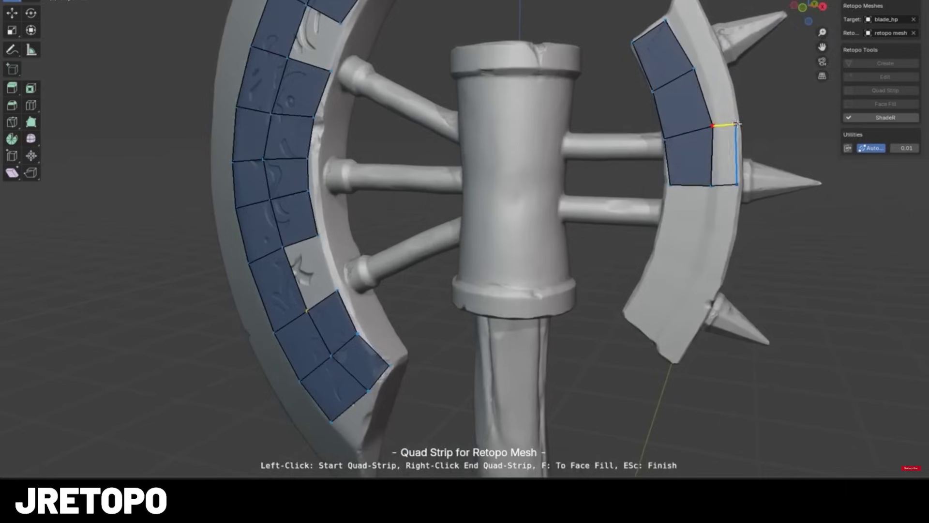
left_click(692, 2)
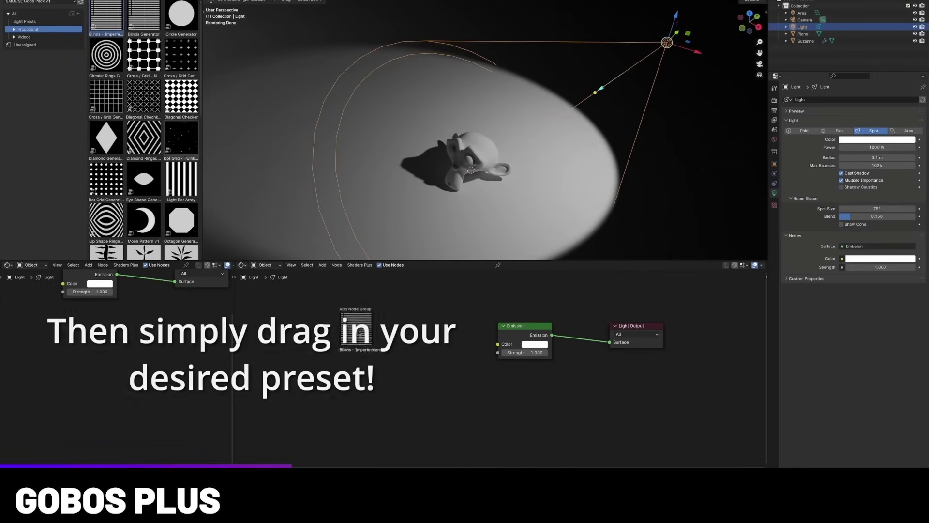
Step: Add the Blinds - Imperfections gobo, connect it to Emission Color, and raise light Radius to soften stripes
left_click_drag(359, 332, 387, 345)
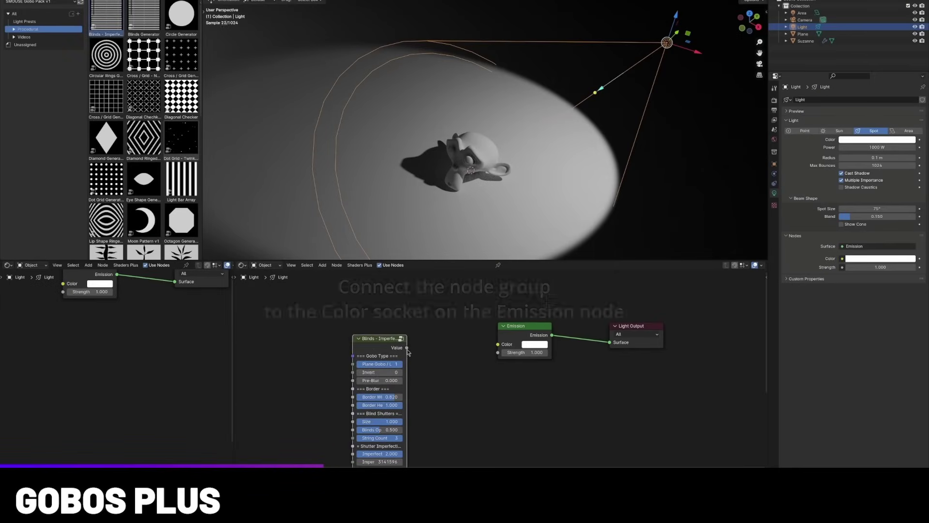
left_click_drag(496, 347, 496, 347)
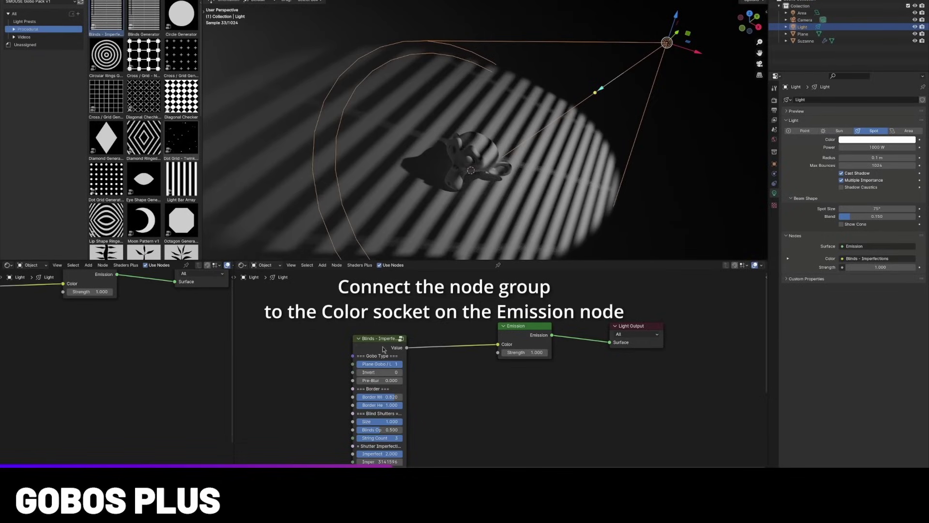
left_click_drag(381, 350, 380, 340)
left_click_drag(417, 340, 419, 340)
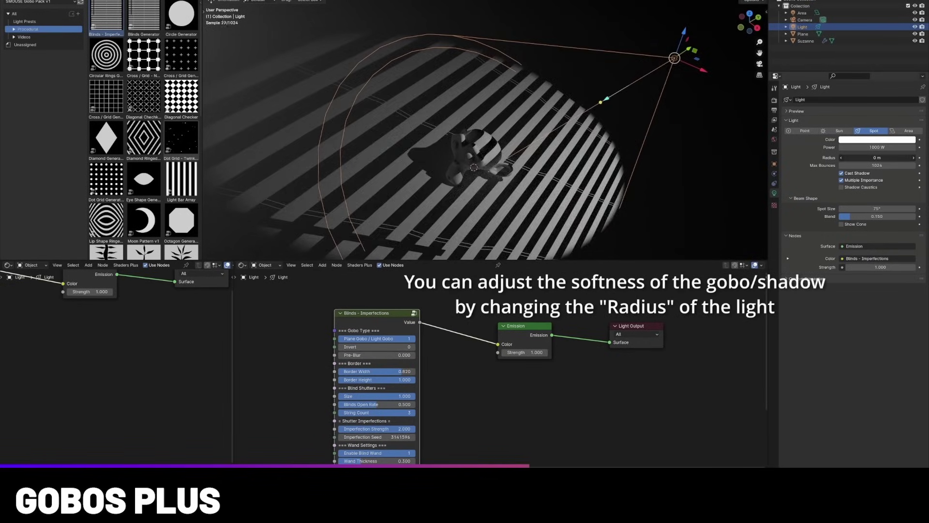
left_click_drag(877, 158, 895, 157)
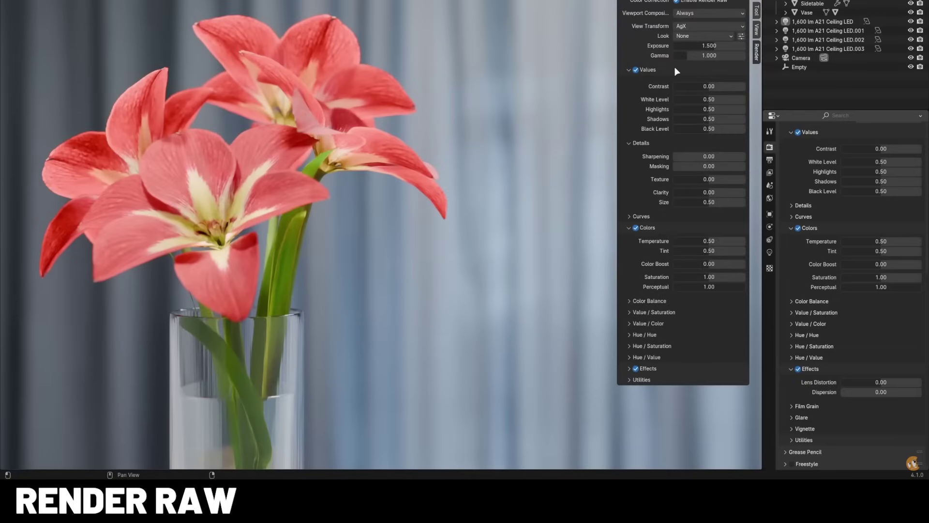
Step: Set flower Contrast to 0.00, boost Texture and Clarity, brighten the curve, then tint campfire Gamma red
left_click_drag(738, 90, 718, 109)
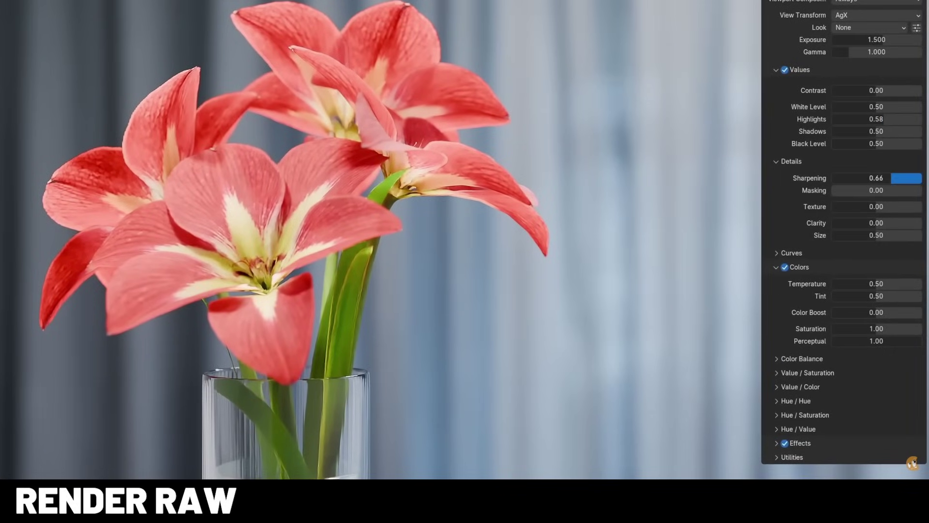
left_click_drag(876, 190, 866, 190)
left_click_drag(876, 206, 861, 235)
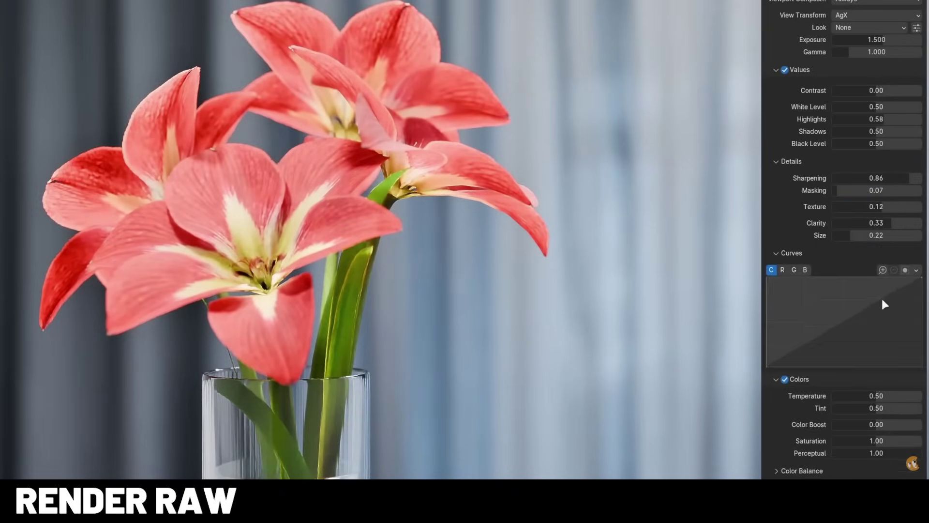
left_click_drag(866, 308, 801, 352)
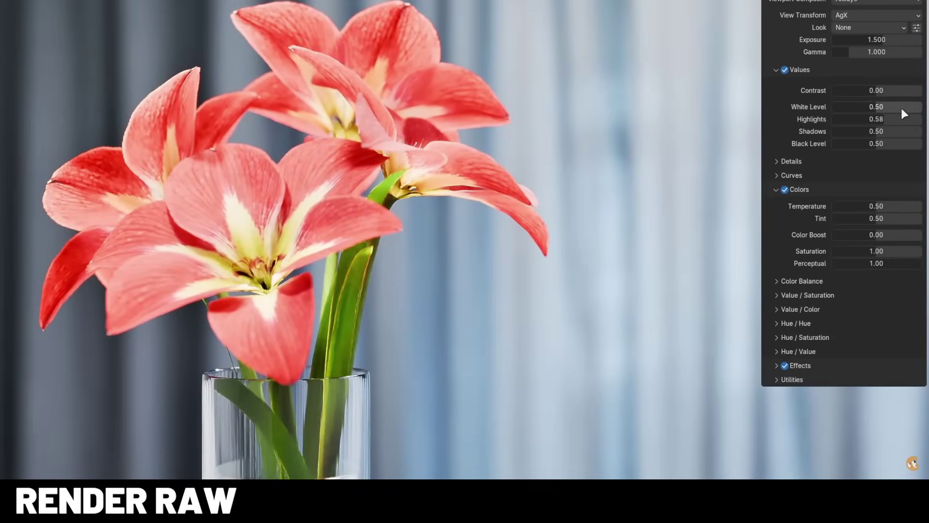
left_click(901, 106)
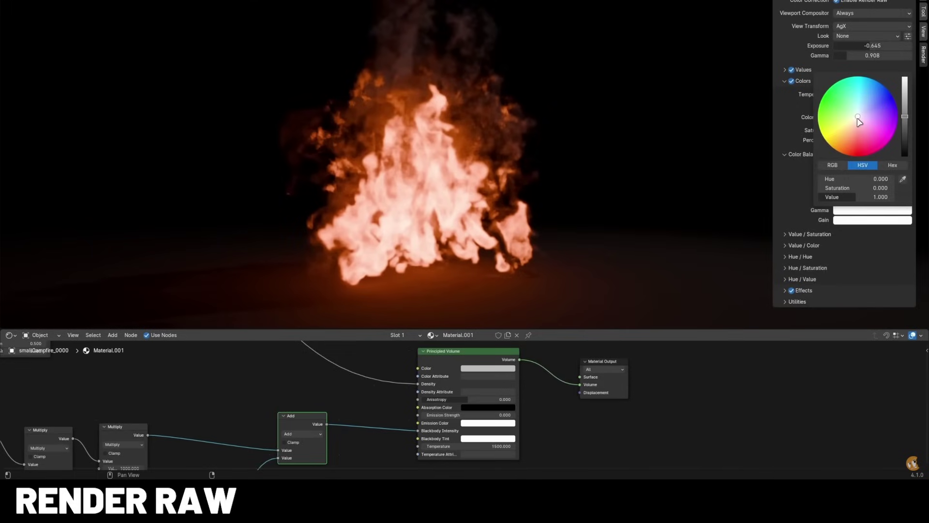
left_click_drag(858, 117, 855, 123)
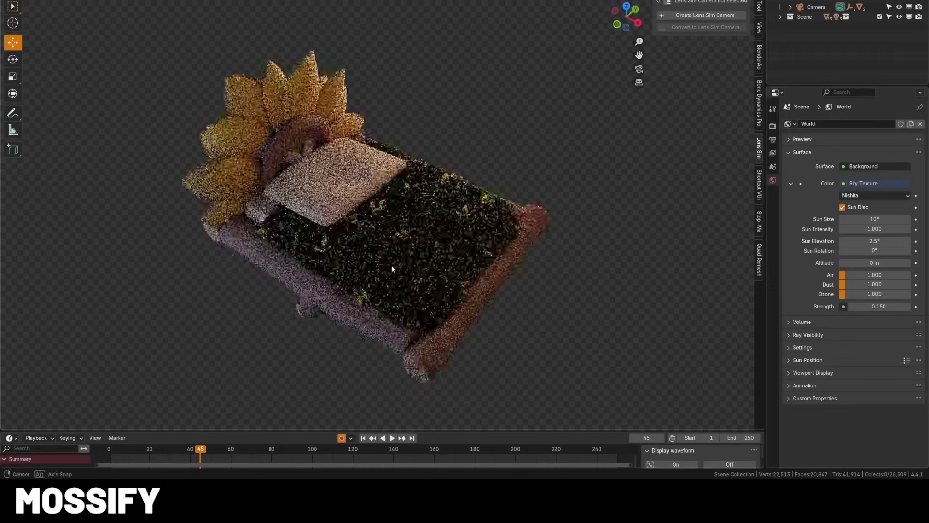
Step: Scroll the plant asset grid past the Thorny and Snowy biomes to the final Col_ and Geo_ assets
scroll(413, 303, "up", 5)
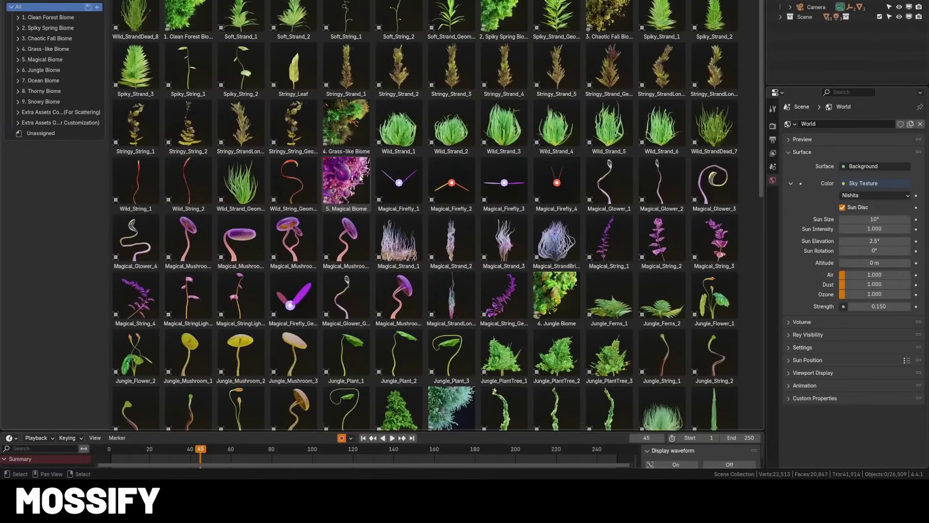
scroll(360, 178, "down", 10)
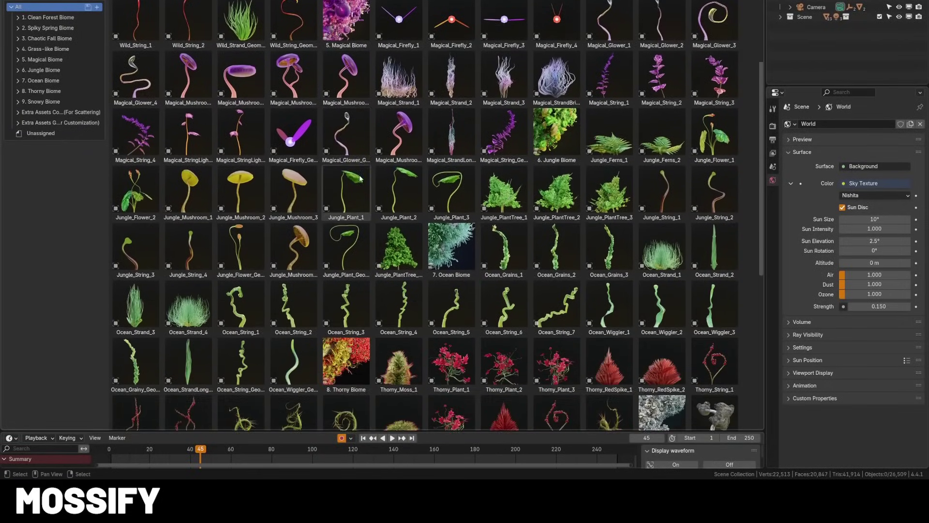
scroll(360, 178, "down", 7)
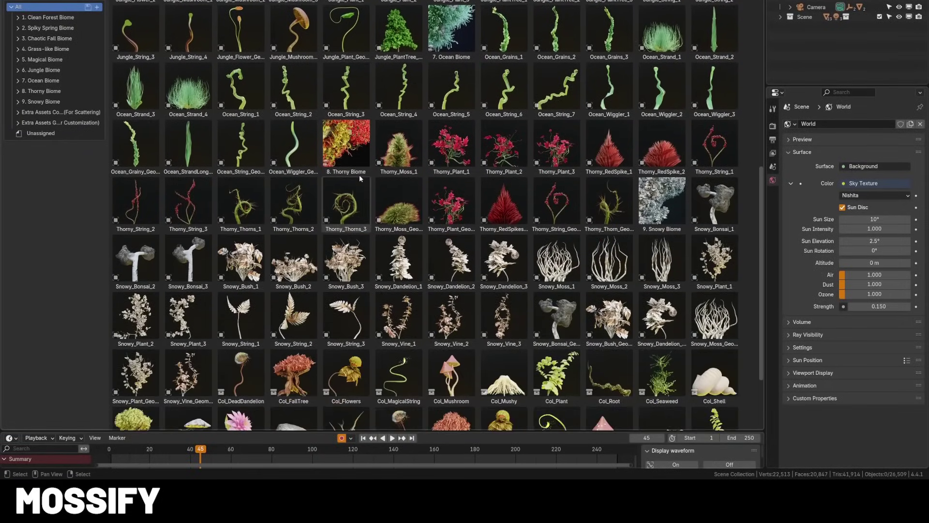
scroll(359, 178, "down", 3)
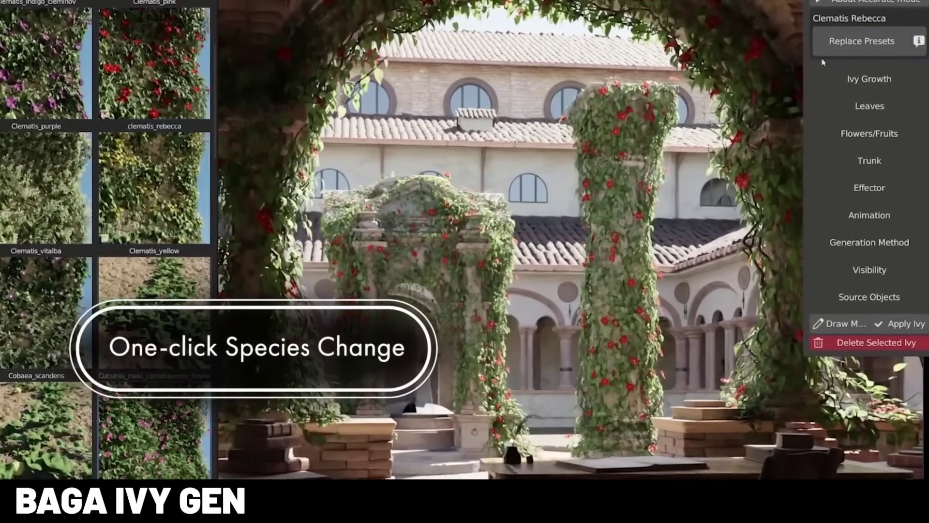
Step: Swap the courtyard ivy preset to Dalechampia, then to flowerless Epipremnum Aureum
left_click(896, 42)
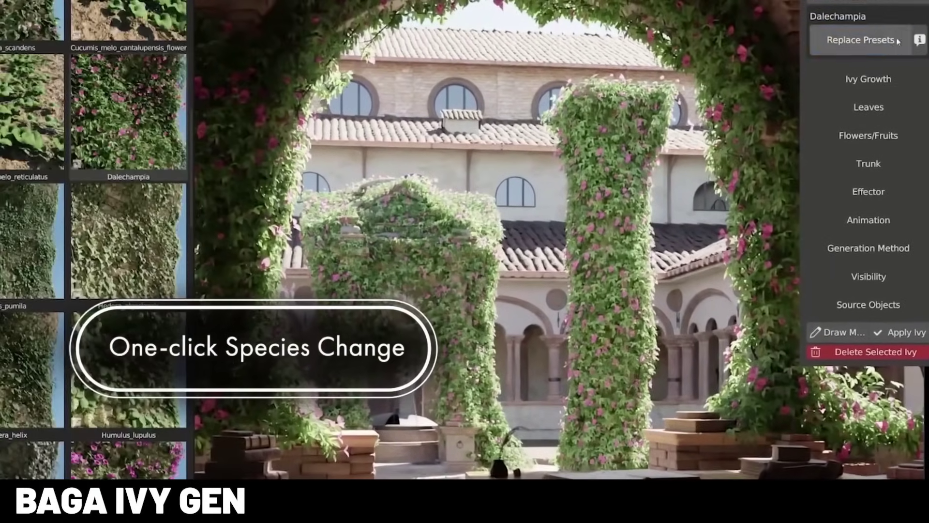
left_click(897, 42)
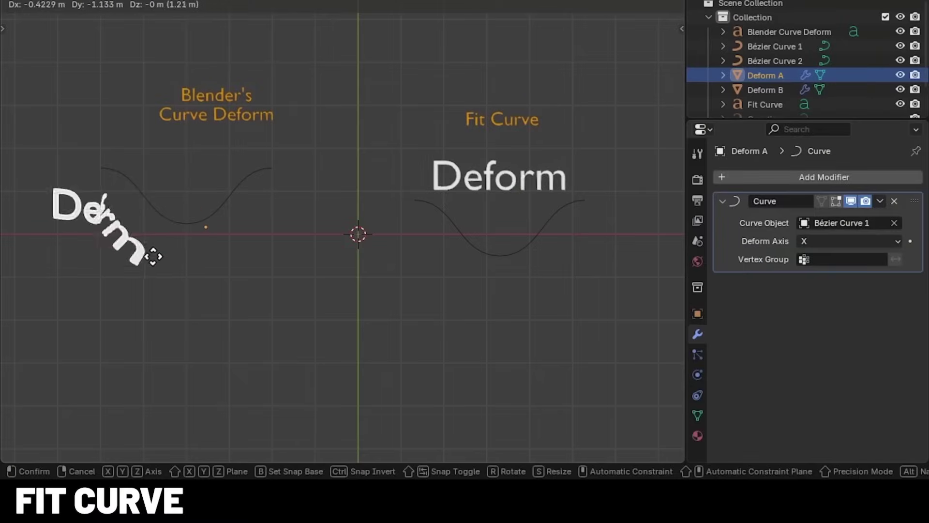
Step: Bend the right-hand Deform text along Bézier Curve 2 and move the curve to a new spot
left_click(157, 260)
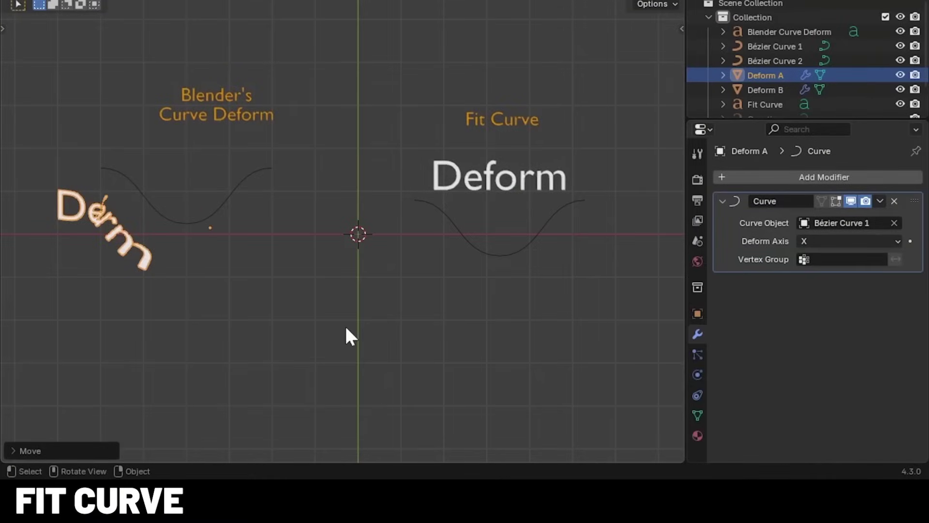
left_click(488, 182)
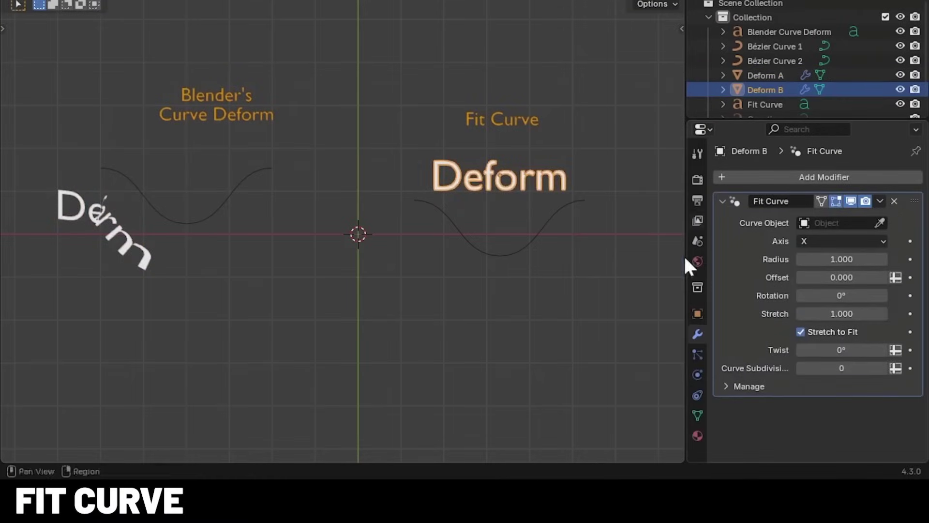
left_click(488, 245)
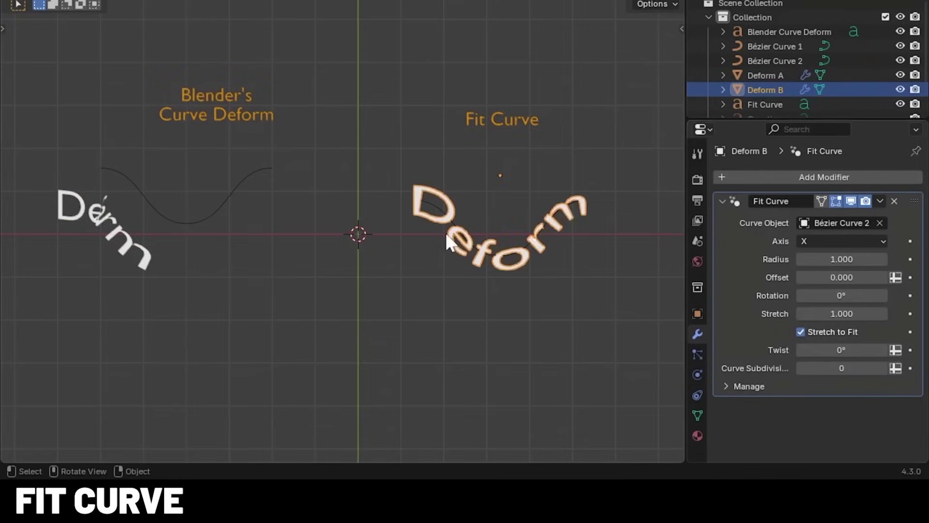
left_click(432, 201)
key("g")
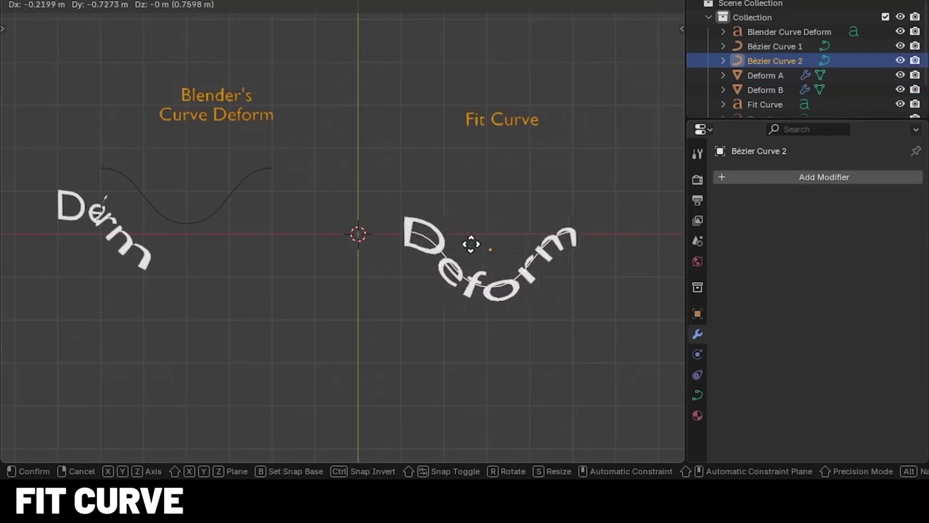
left_click(454, 192)
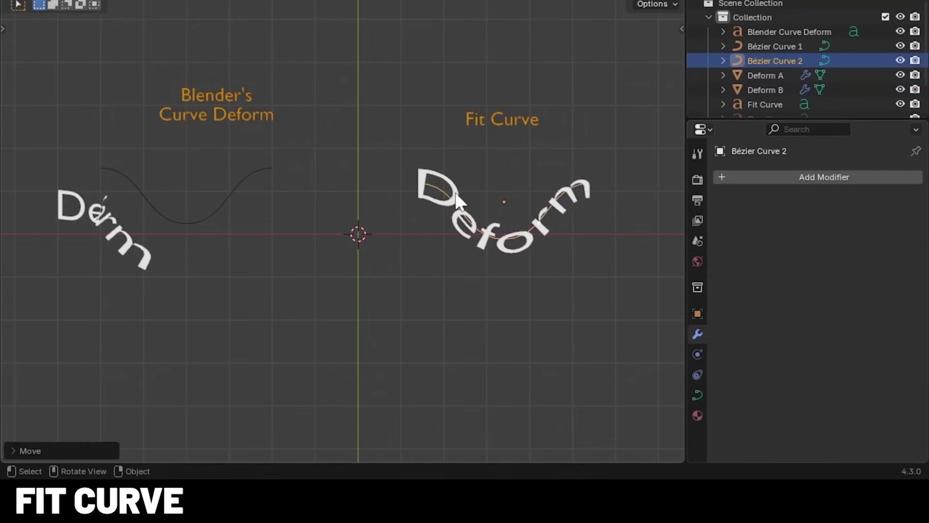
Step: Reselect the Deform text, then select the sunset scene's cloud plane and wave generator crowd
left_click(546, 245)
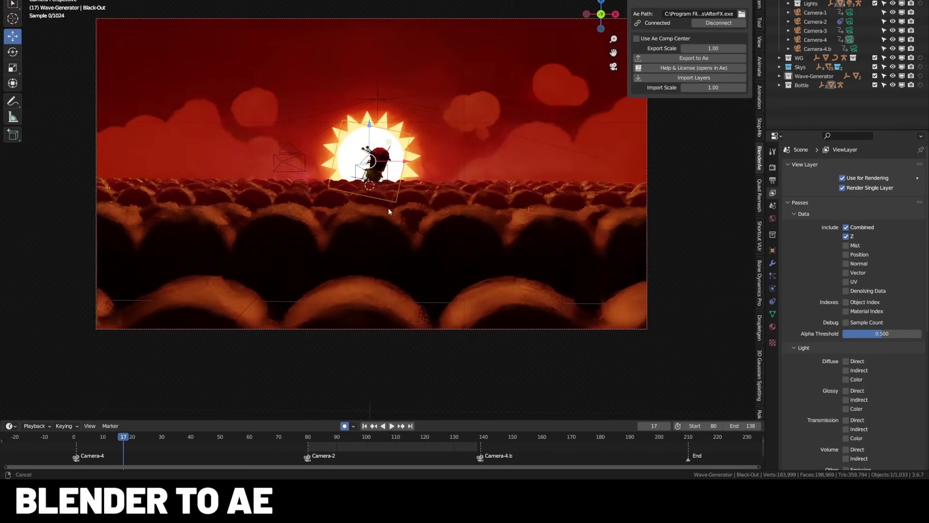
left_click(297, 151)
left_click(338, 183)
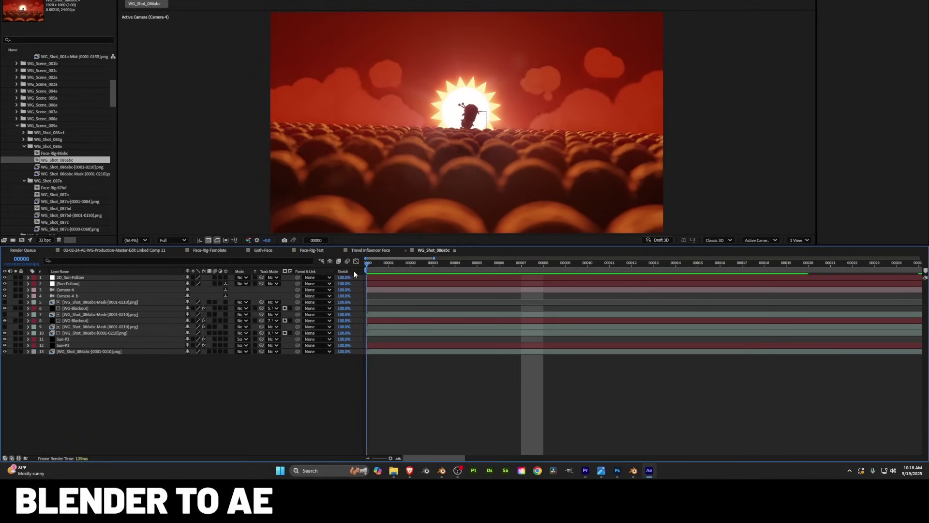
Step: Go to frame 00002 and inspect the Camera-4_b, Camera-4, Sun-Follow and 2D_Sun-Follow layers
left_click_drag(517, 281, 411, 288)
left_click(73, 295)
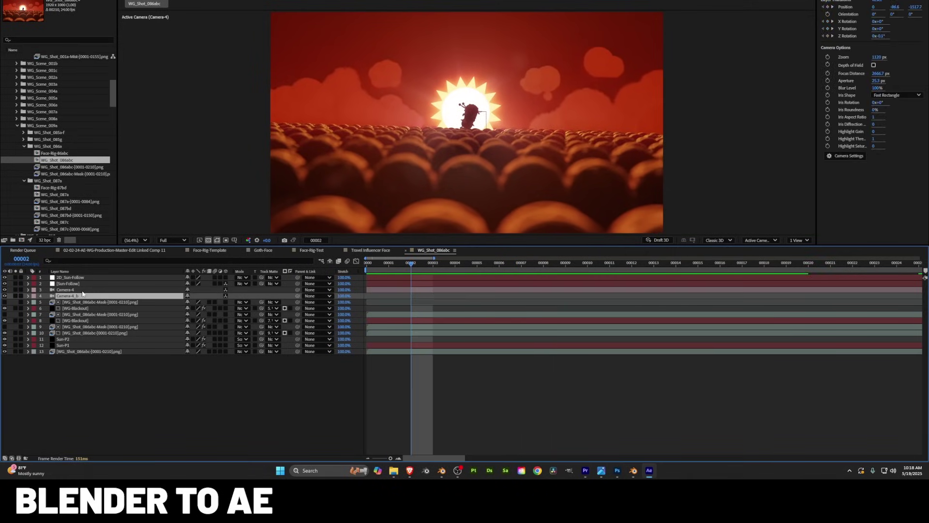
left_click(77, 289)
left_click(78, 283)
left_click(73, 277)
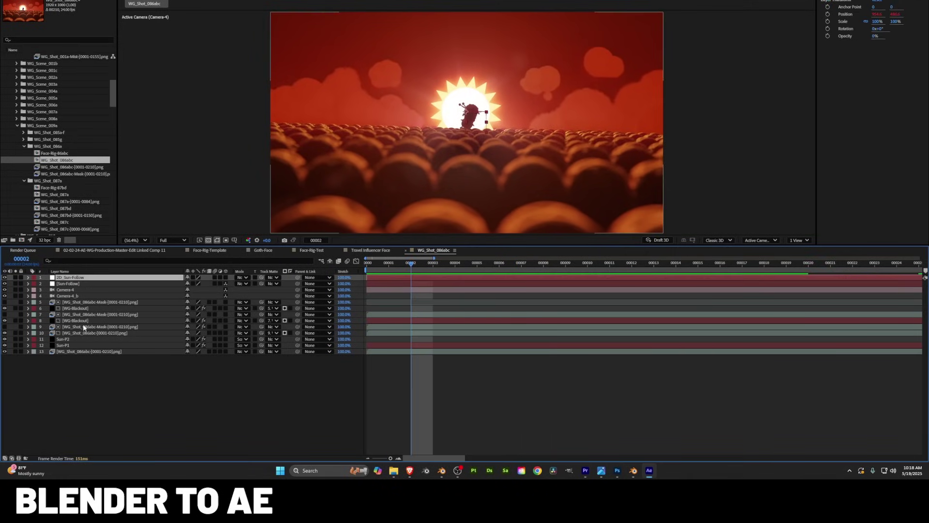
Step: Solo the Sun-P1 glow with the transparency grid off, and scrub through early frames
left_click(71, 308)
left_click(27, 339)
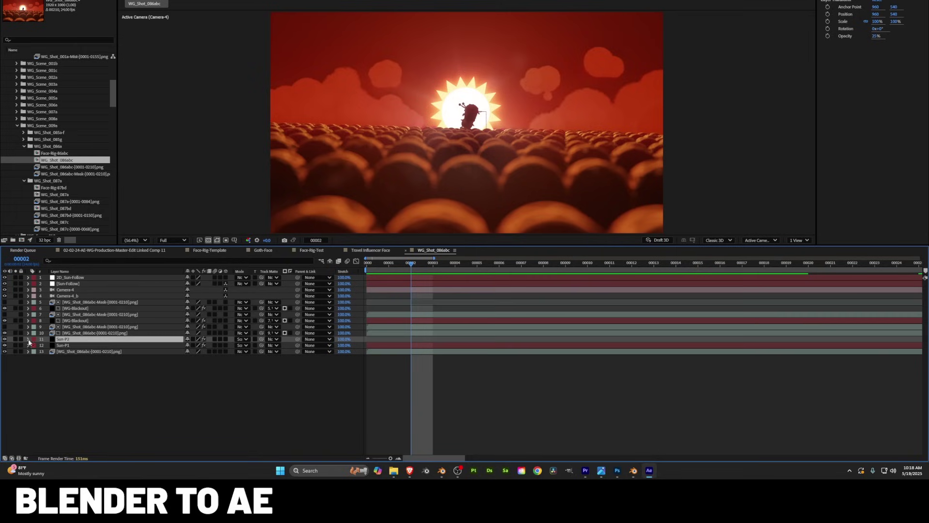
left_click(15, 345)
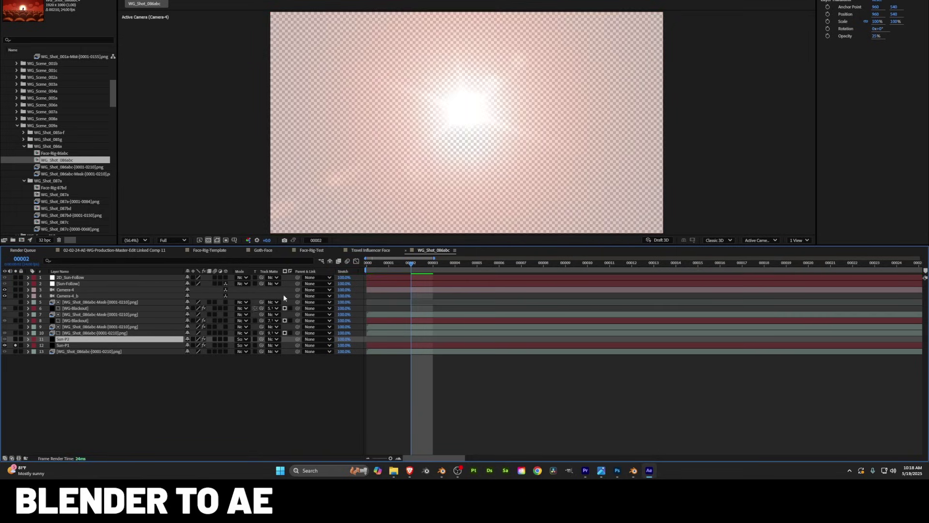
left_click(218, 240)
middle_click_drag(485, 167, 491, 157)
left_click(493, 271)
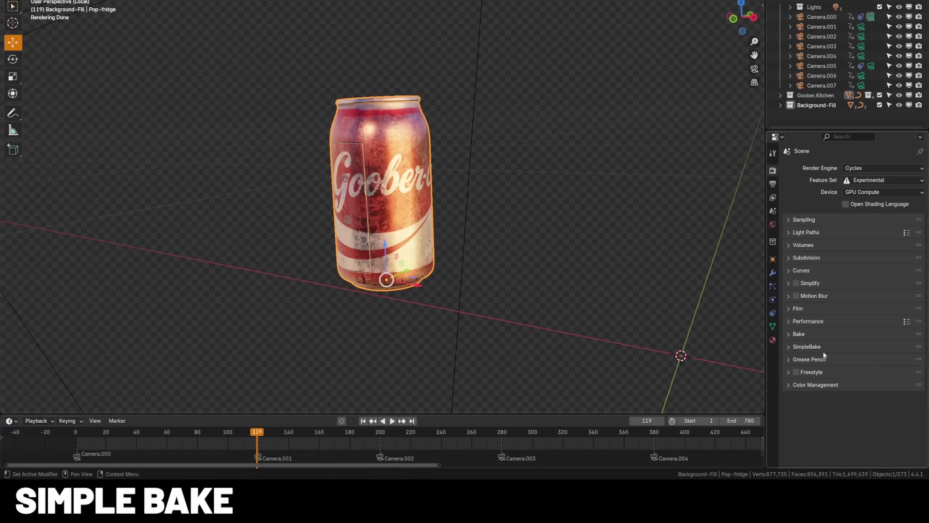
left_click(808, 346)
Step: Add the Pop-fridge can to SimpleBake's Bake objects list
scroll(834, 357, "down", 6)
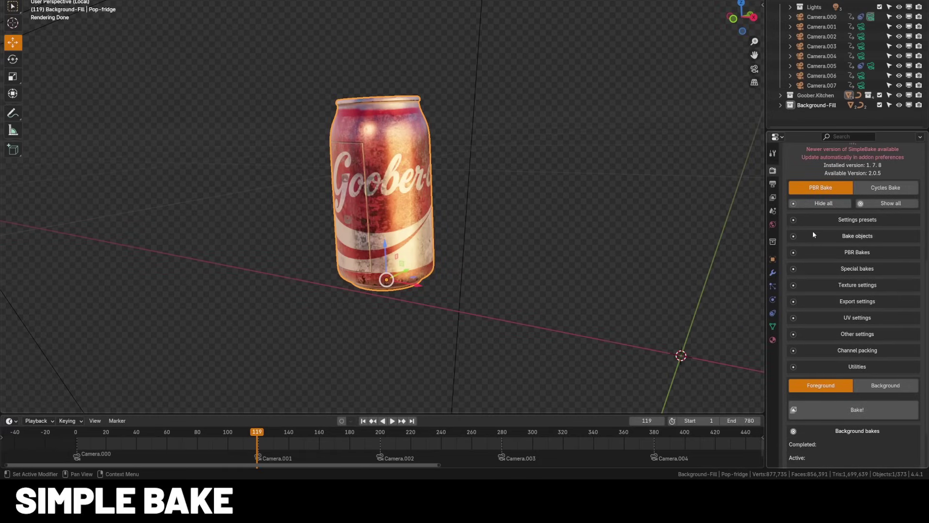
left_click(821, 220)
left_click(821, 221)
left_click(824, 235)
left_click(815, 312)
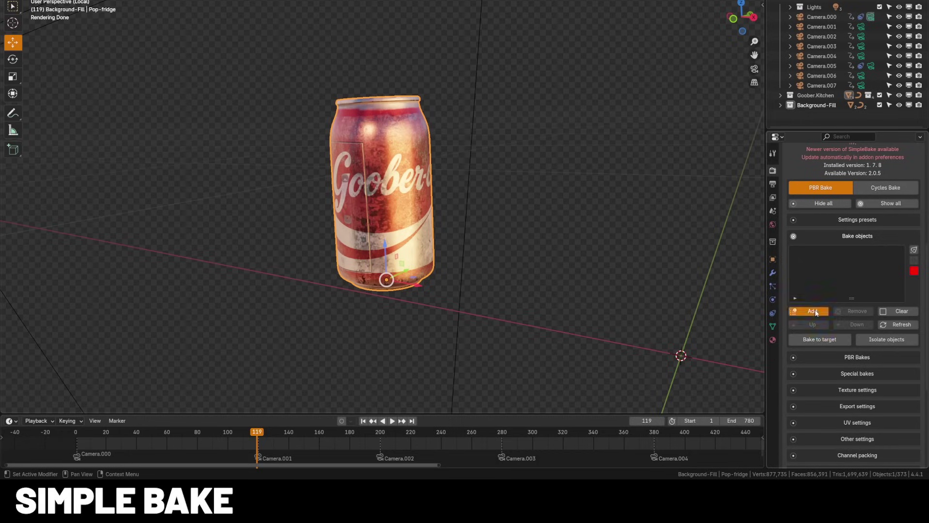
left_click(838, 237)
Step: Bake the can's PBR textures and orbit the result in Rendered shading
scroll(840, 338, "down", 3)
scroll(863, 324, "up", 4)
scroll(857, 300, "down", 4)
left_click(859, 364)
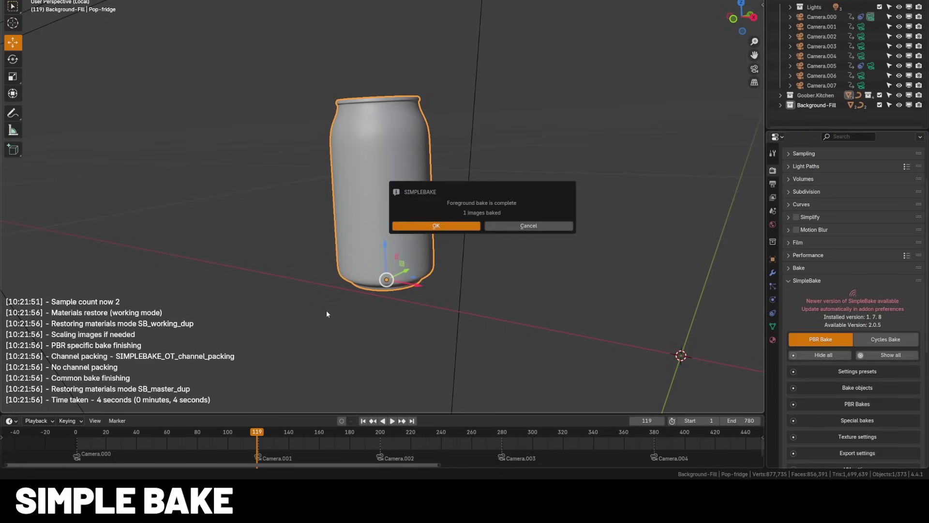
left_click(455, 226)
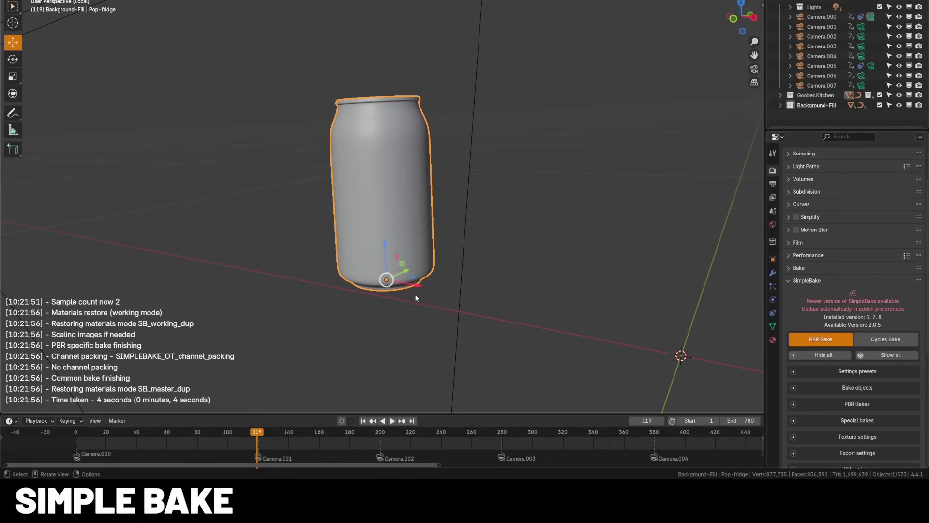
left_click(431, 279)
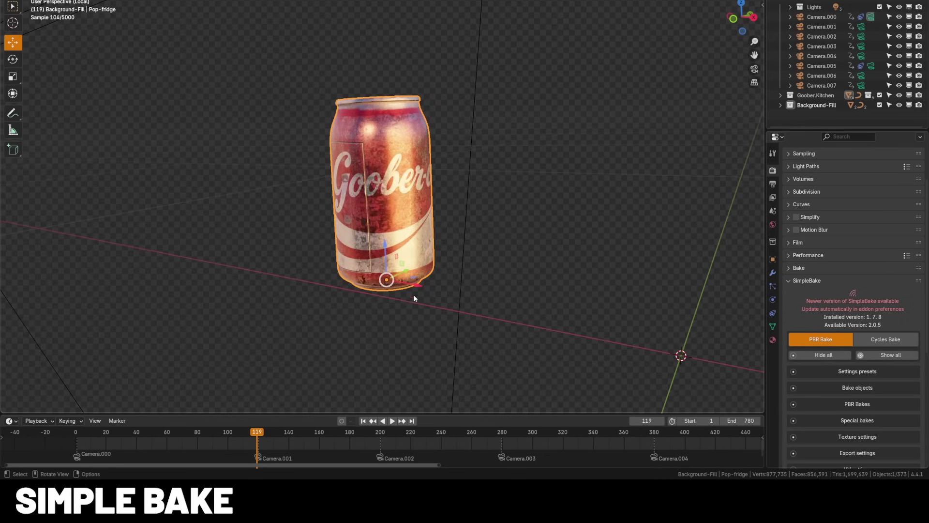
middle_click_drag(406, 283, 436, 289)
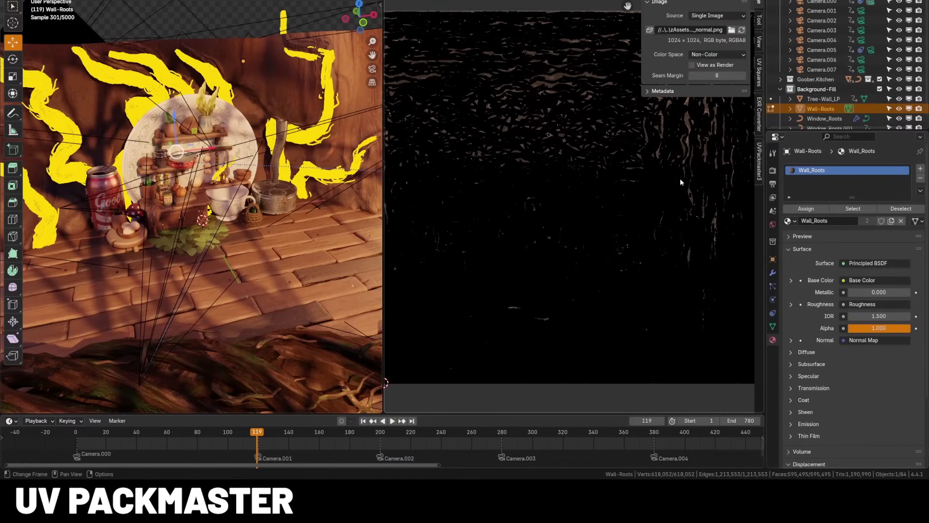
Step: Select all Wall-Roots UVs, open the UVPackmaster3 tab, and widen the UV editor
key("a")
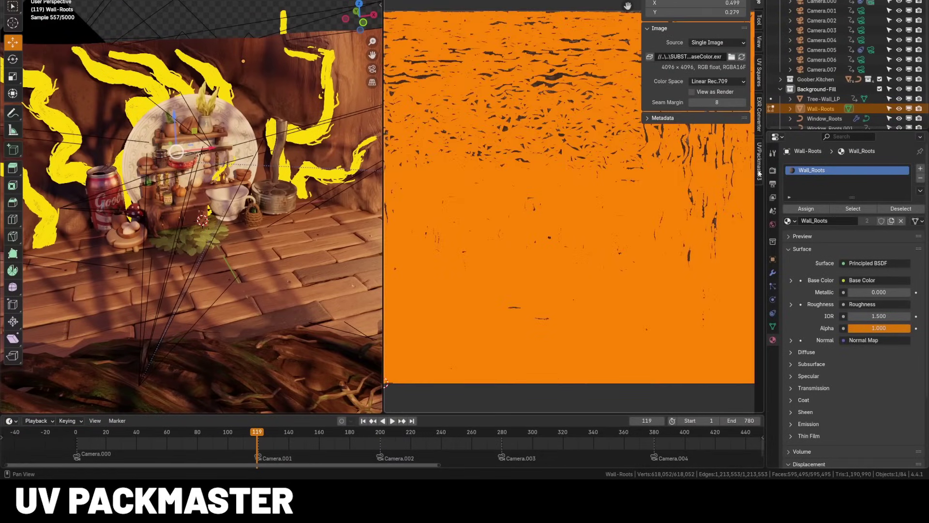
left_click(759, 159)
scroll(554, 220, "up", 5)
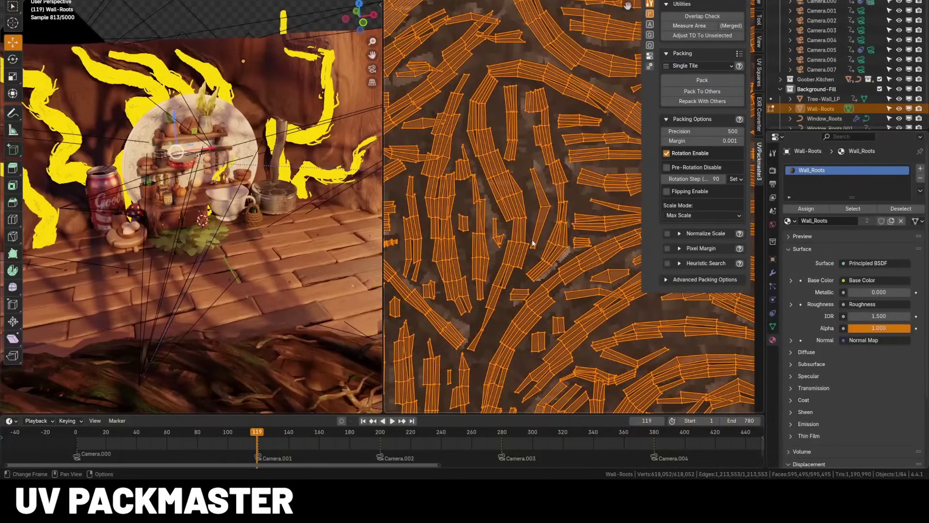
key("h")
scroll(529, 248, "down", 5)
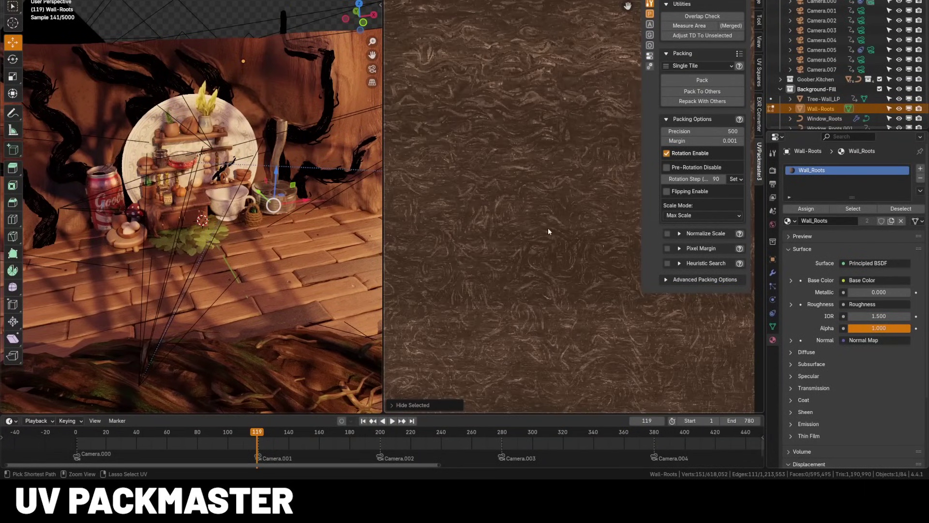
key("a")
left_click_drag(383, 228, 269, 227)
key("Home")
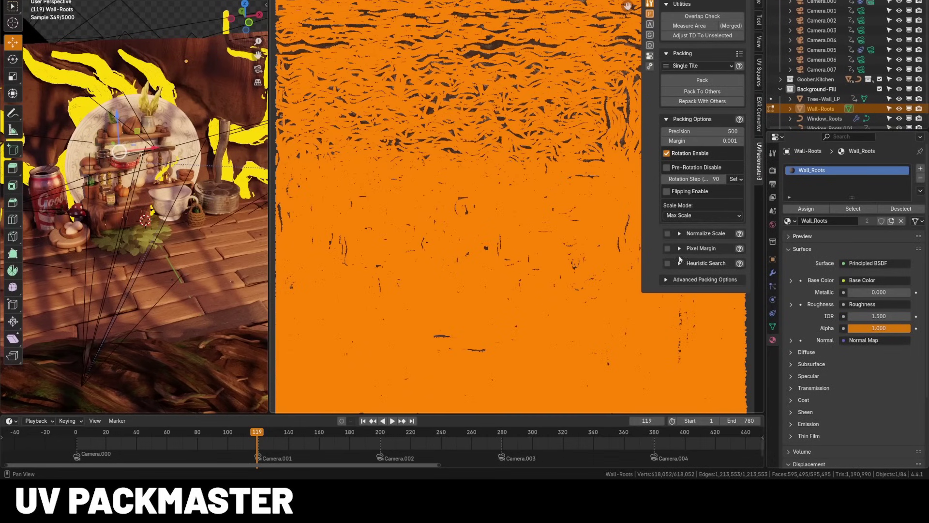
Step: Expand the Normalize Scale, Pixel Margin, Heuristic Search and Advanced Packing Options subpanels
left_click(680, 233)
left_click(679, 291)
scroll(683, 339, "down", 2)
left_click(682, 383)
scroll(688, 392, "down", 3)
left_click(668, 399)
scroll(689, 321, "down", 8)
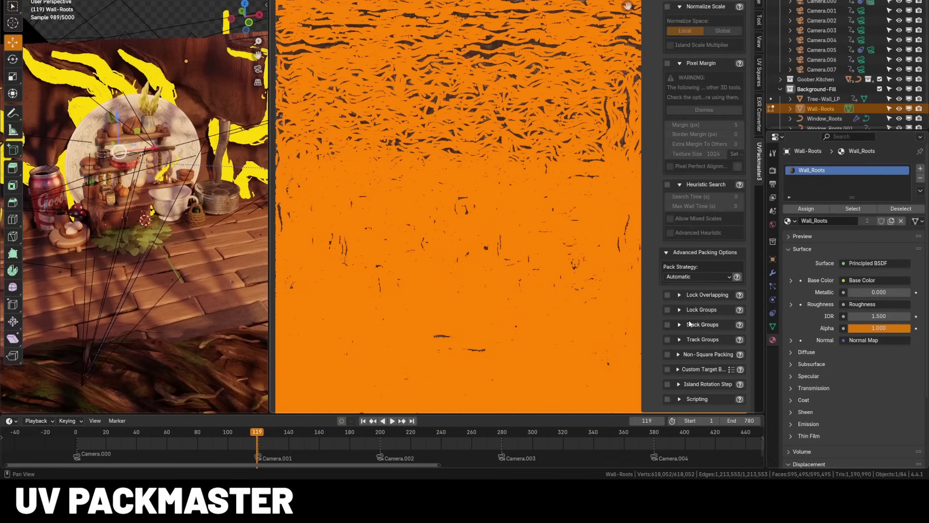
Step: Expand the Stack Groups, Track Groups, Non-Square Packing, Custom Target Box and Island Rotation Step subpanels
left_click(679, 325)
scroll(682, 327, "down", 6)
left_click(687, 326)
scroll(681, 339, "down", 6)
left_click(680, 354)
scroll(680, 353, "down", 1)
left_click(684, 369)
scroll(686, 363, "down", 4)
left_click(679, 366)
scroll(682, 377, "down", 3)
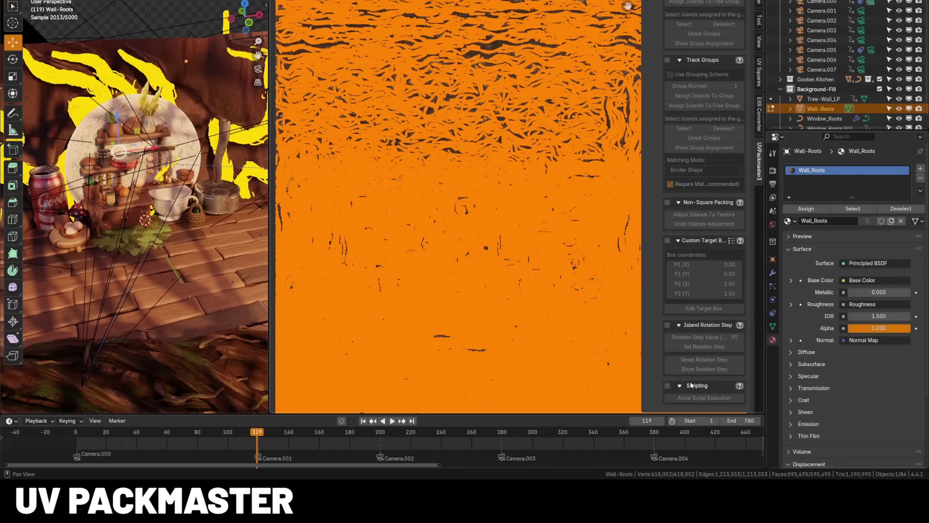
scroll(712, 315, "up", 9)
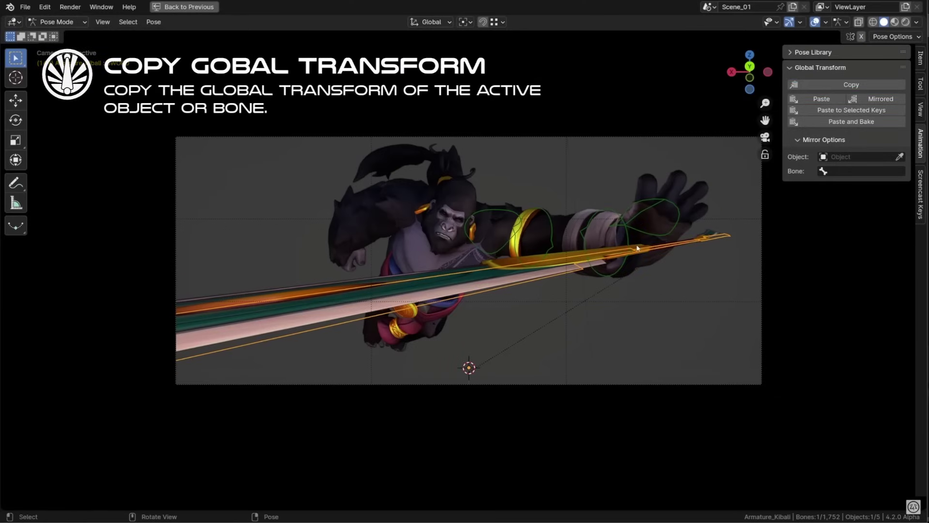
Step: Set the sword's PARENT to 1 under Kibali Rig Properties > Weapon Properties
left_click(921, 58)
scroll(860, 465, "down", 5)
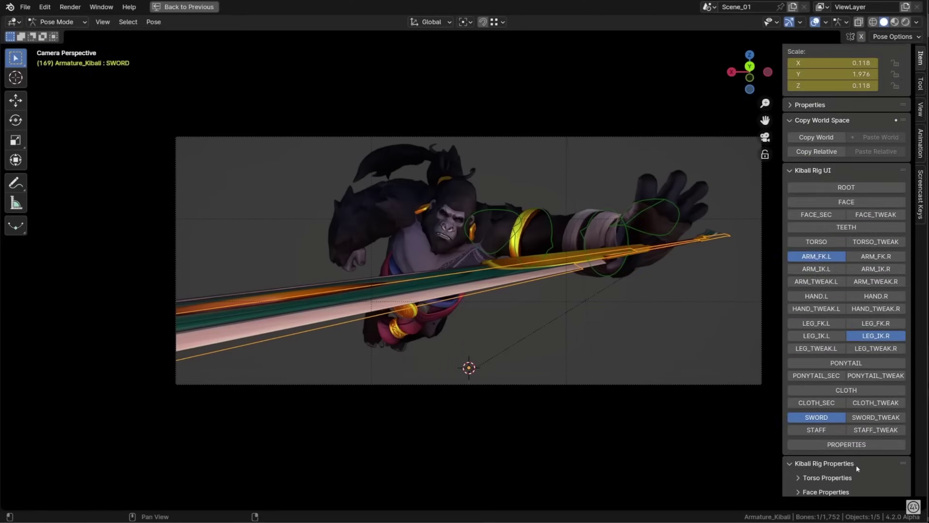
scroll(861, 464, "down", 8)
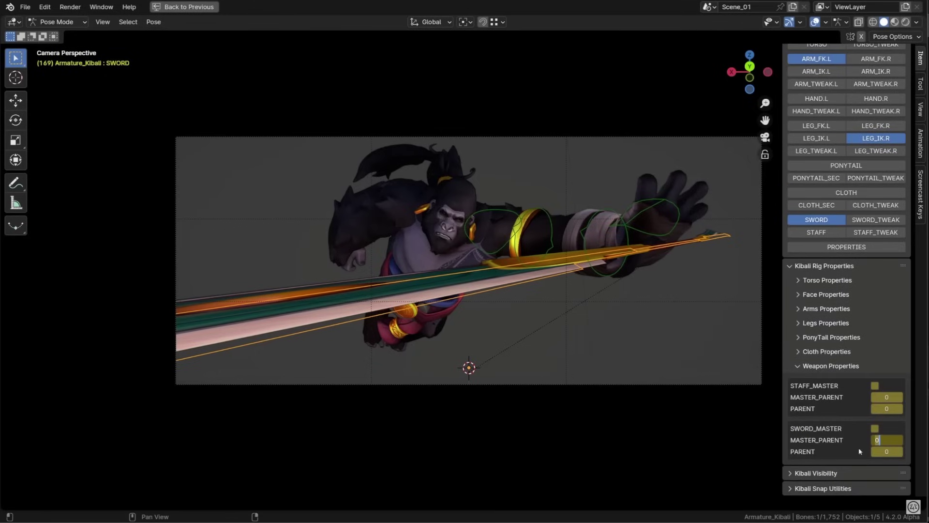
left_click(899, 451)
scroll(529, 301, "down", 5)
Step: Paste the sword's Global Transform so it snaps back into the character's hand
middle_click_drag(529, 301, 455, 338)
scroll(395, 155, "down", 5)
key("KP_0")
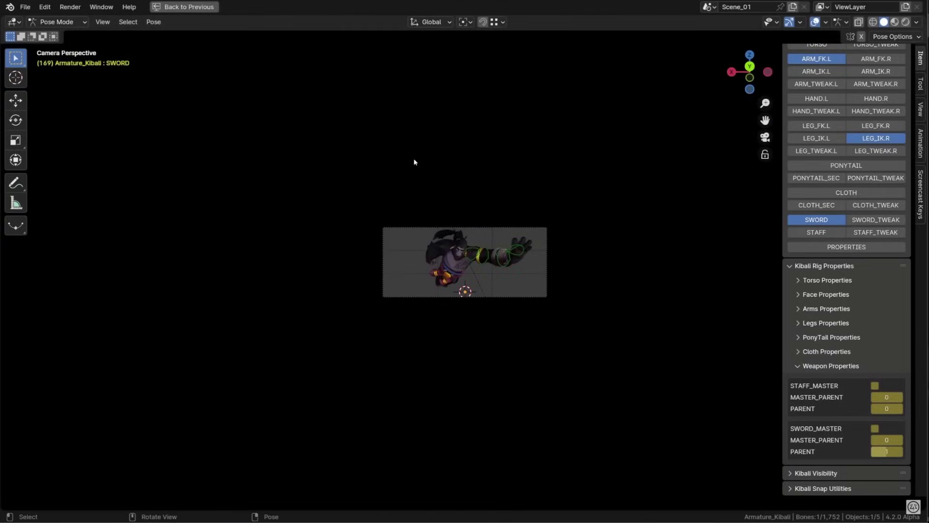
left_click(919, 153)
scroll(649, 197, "up", 6)
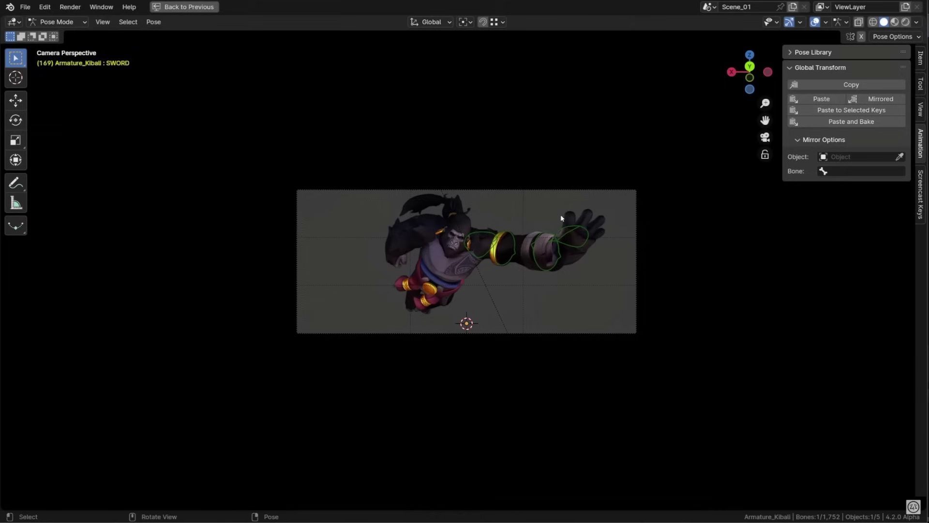
left_click(815, 101)
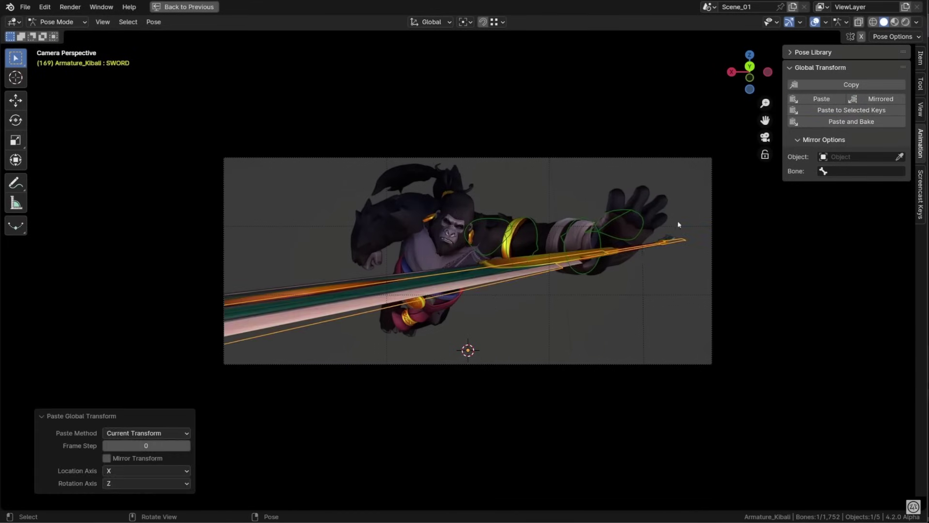
left_click(638, 251)
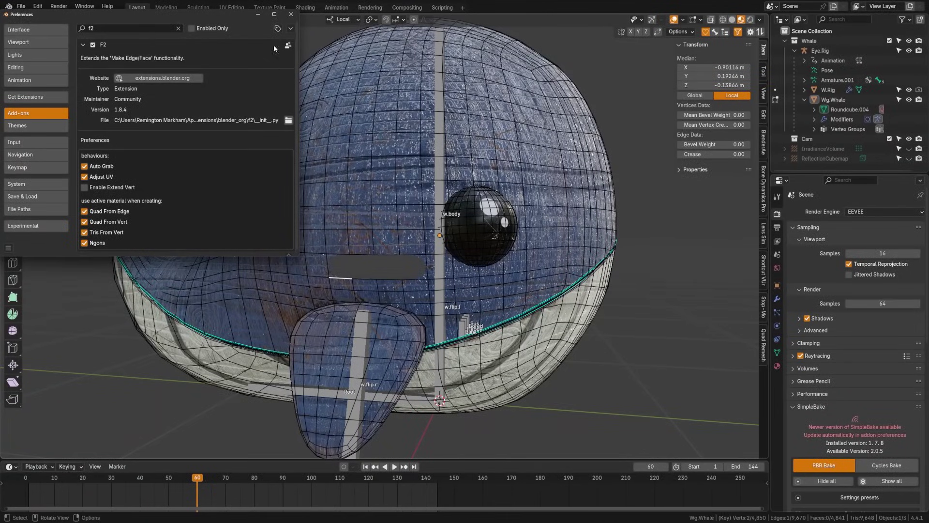
Step: Close the F2 preferences, select the edge by the whale's body gap, then orbit in Object Mode
left_click(376, 267)
left_click(376, 268)
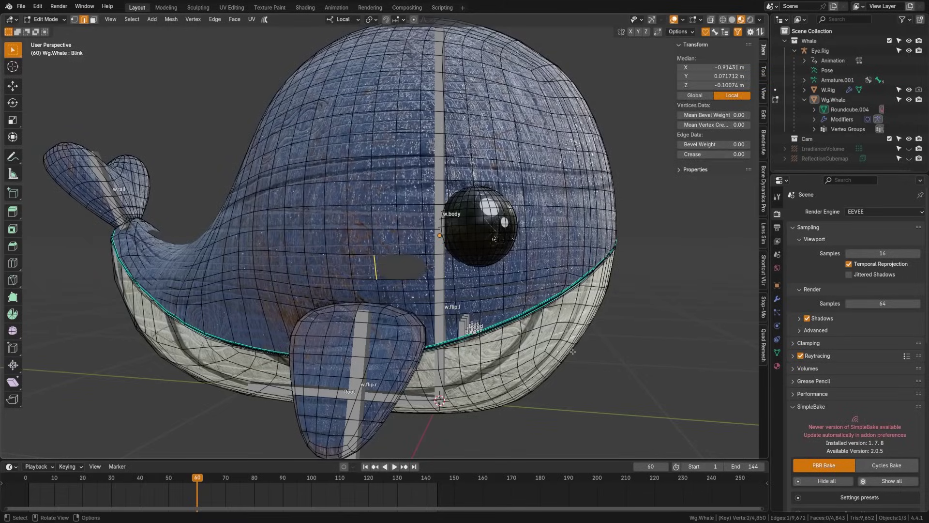
key("Tab")
scroll(405, 321, "down", 3)
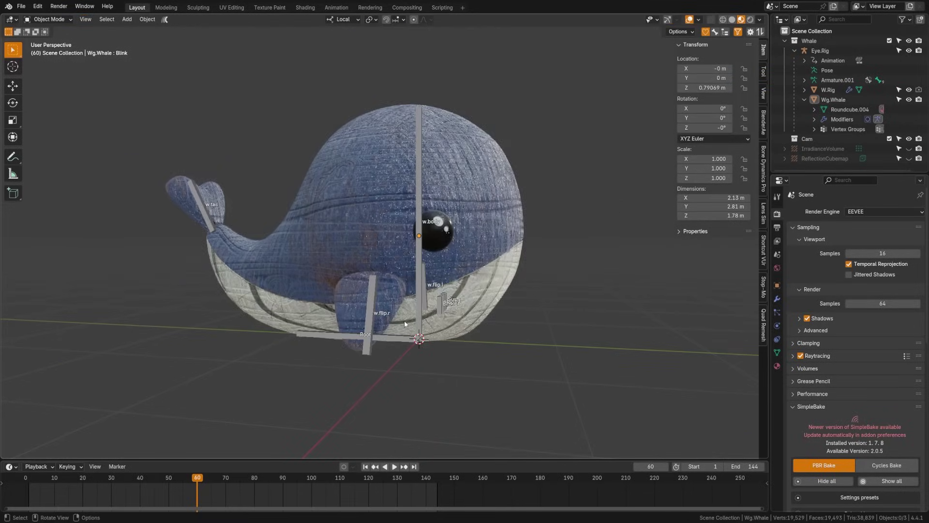
middle_click_drag(405, 320, 360, 325)
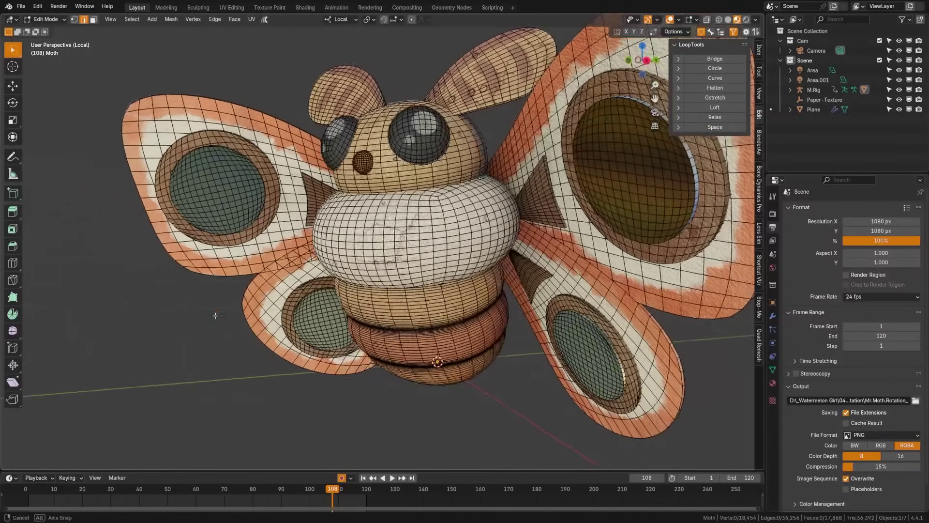
Step: Circle the white body-ring loop with LoopTools, using Fit inside, about 60% influence and a fixed radius
scroll(349, 232, "up", 3)
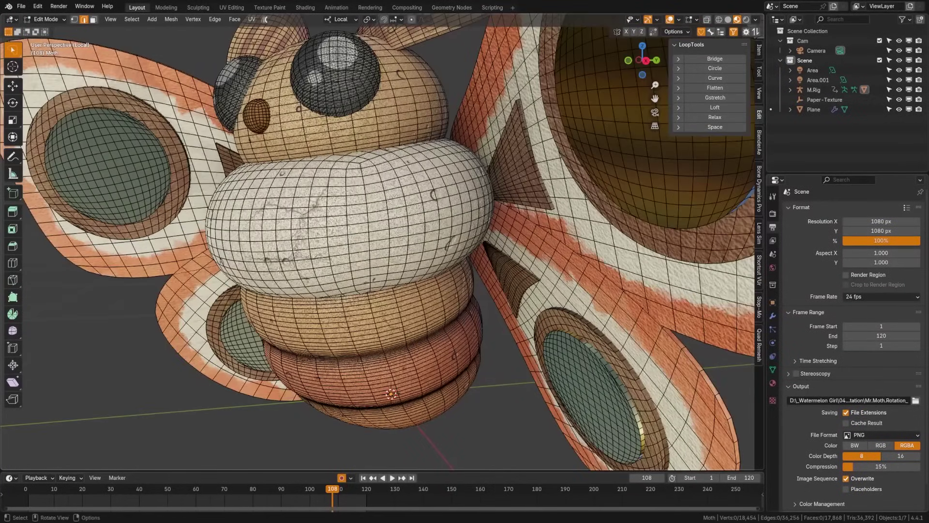
left_click(288, 239, "alt")
left_click(715, 69)
left_click_drag(121, 435, 111, 459)
left_click(113, 389)
left_click(103, 407)
left_click(36, 414)
left_click_drag(130, 414, 97, 414)
left_click(130, 415)
key("Return")
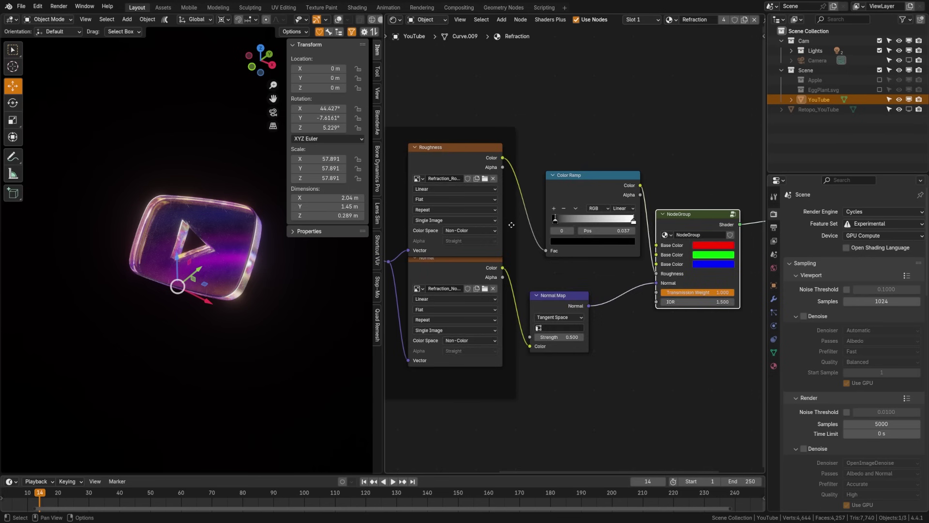
Step: Preview the logo's Roughness and Normal image textures on their own
scroll(509, 243, "down", 3)
scroll(508, 245, "up", 2)
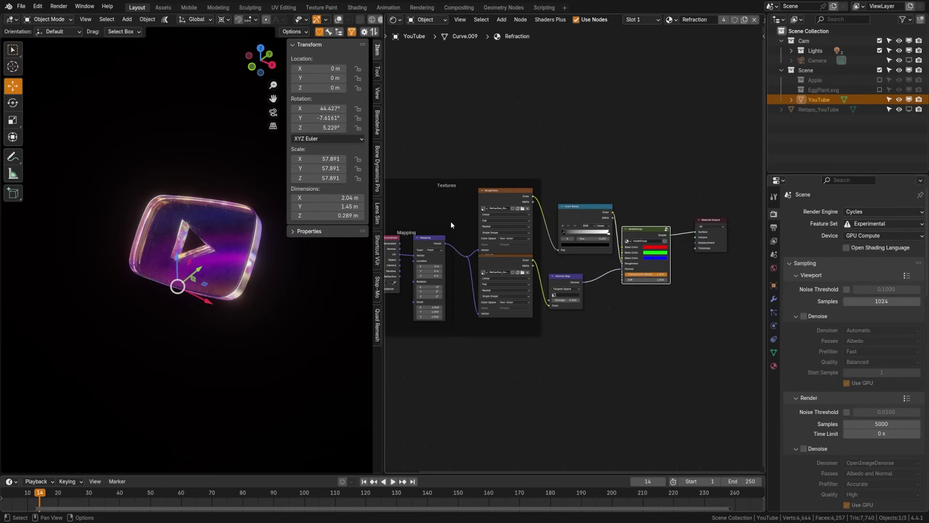
middle_click_drag(446, 220, 480, 191)
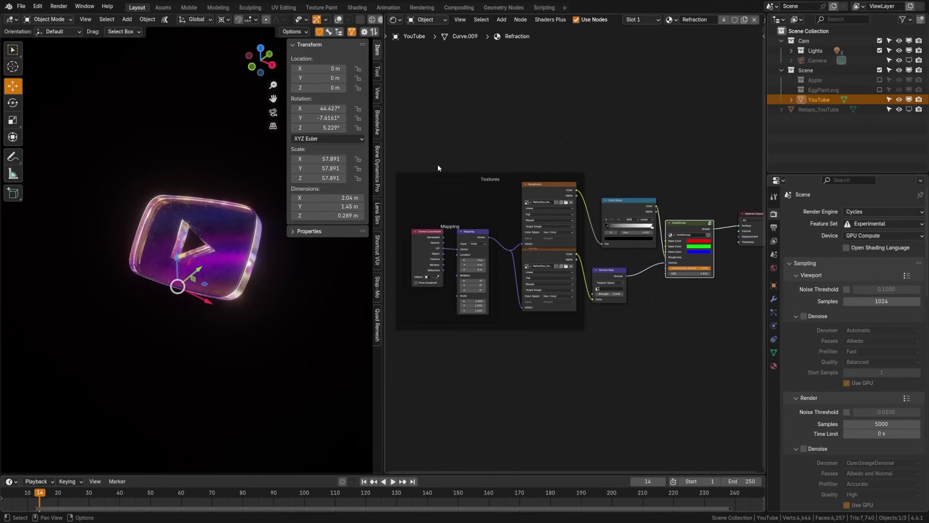
left_click_drag(439, 220, 554, 304)
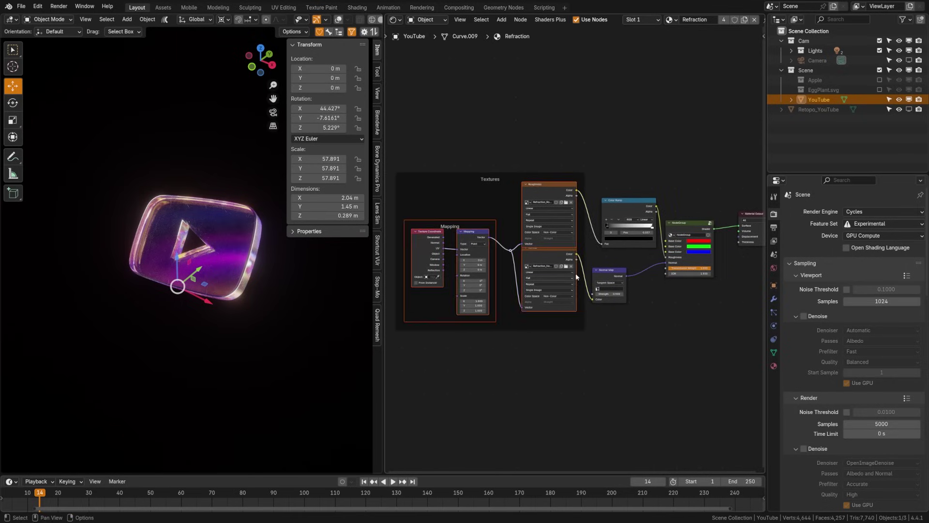
scroll(599, 154, "up", 1)
left_click(541, 177, "ctrl+shift")
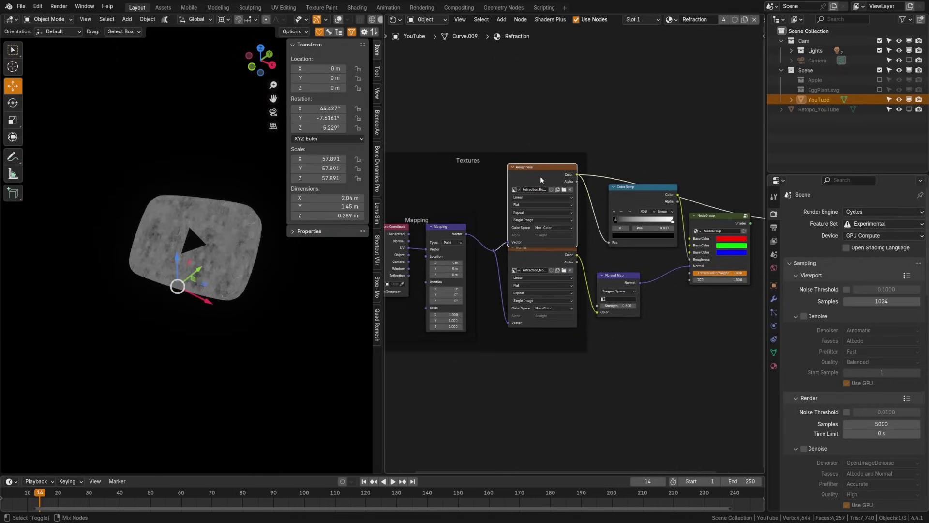
left_click(535, 258, "ctrl+shift")
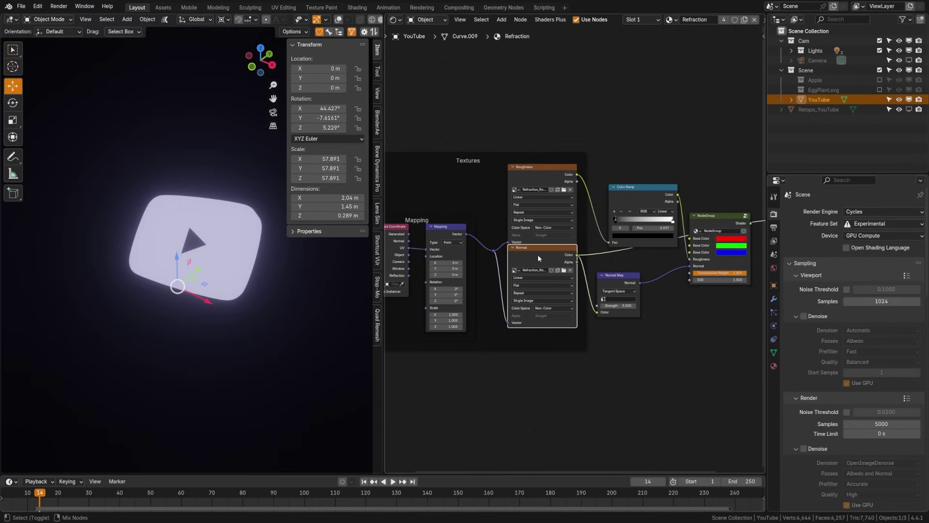
Step: Restore the full glass refraction material preview via the NodeGroup
middle_click_drag(628, 254, 532, 258)
left_click(611, 222, "ctrl+shift")
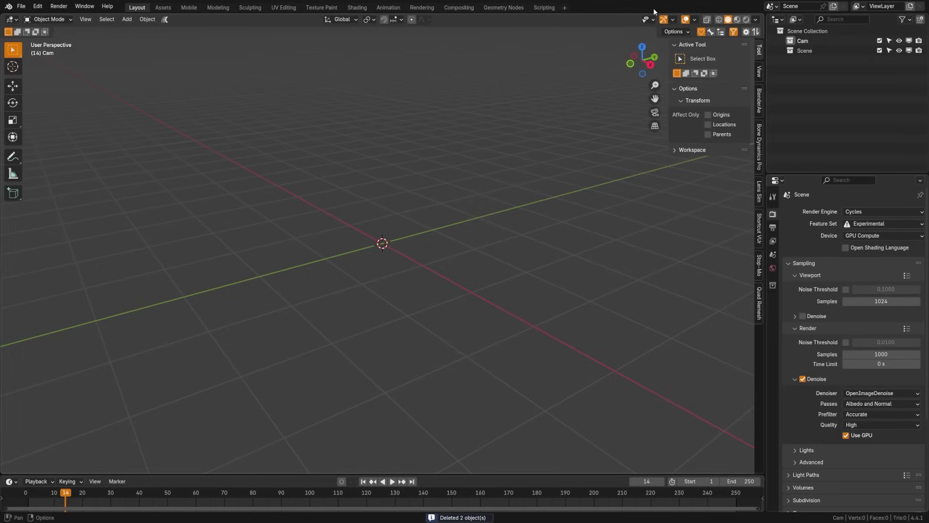
key("shift+a")
Step: Add an Archimedean spiral curve, make it grow outward and upward with 74 turns, then delete it
mouse_move(368, 258)
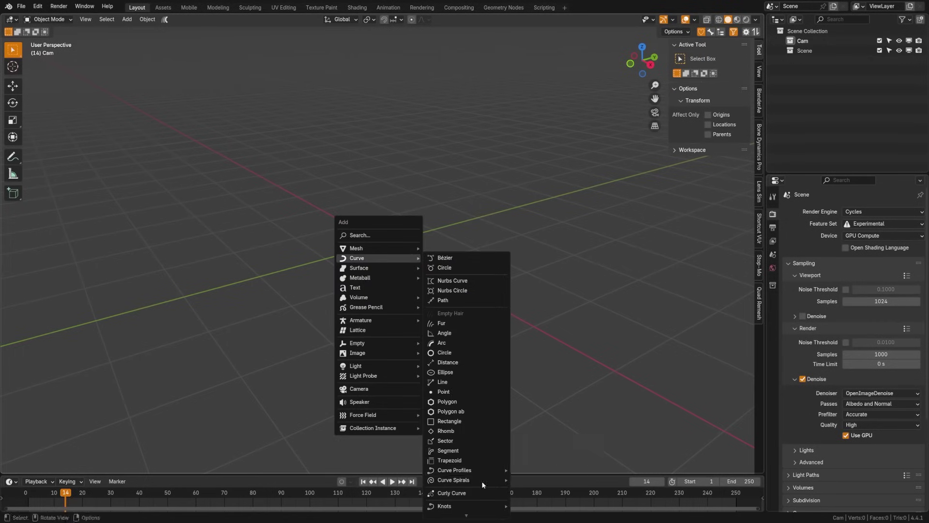
mouse_move(478, 483)
left_click(545, 449)
left_click(67, 464)
left_click_drag(97, 297, 145, 317)
left_click_drag(96, 262, 160, 262)
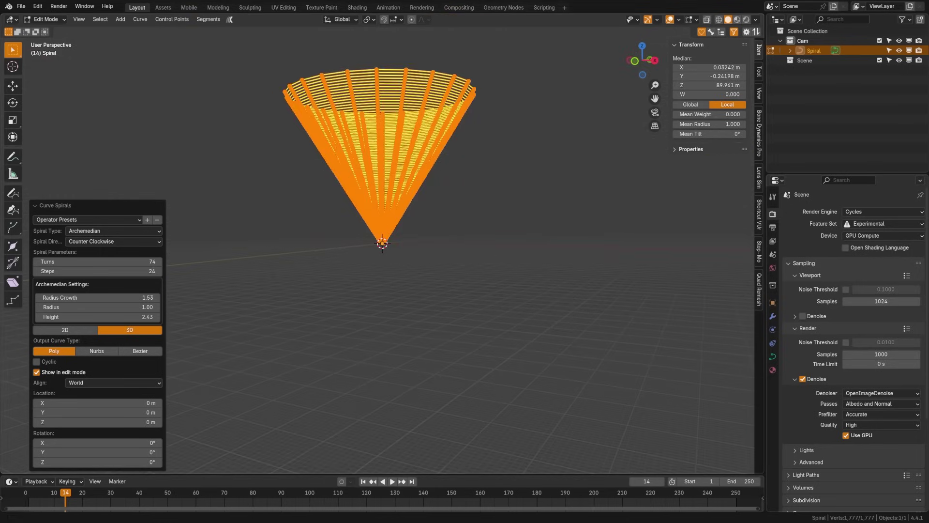
key("Tab")
key("Delete")
Step: Add a Rock Generator at the origin producing 5 rocks with the Asteroid preset
key("shift+a")
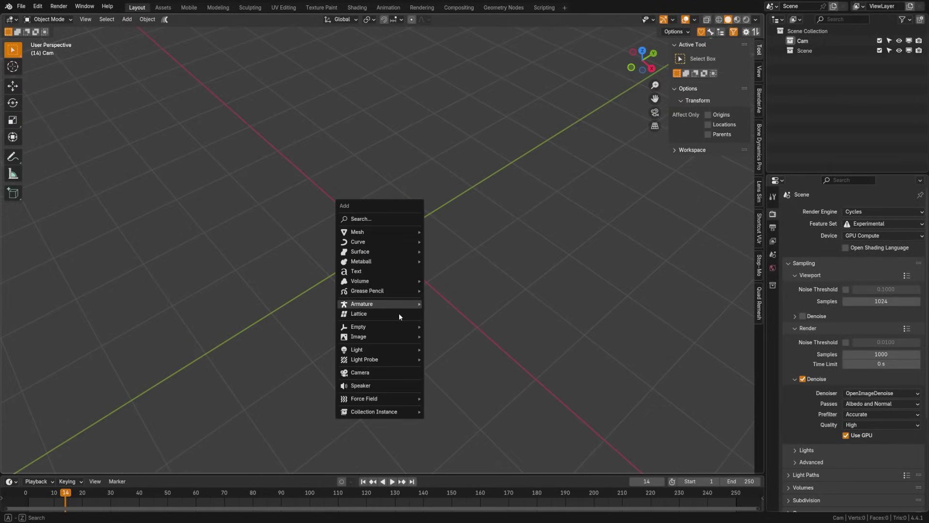
mouse_move(377, 232)
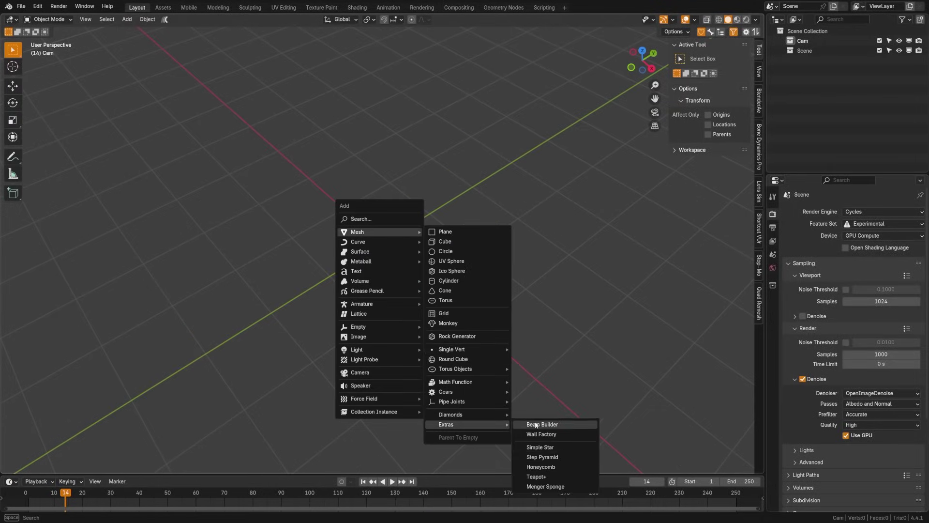
left_click(467, 336)
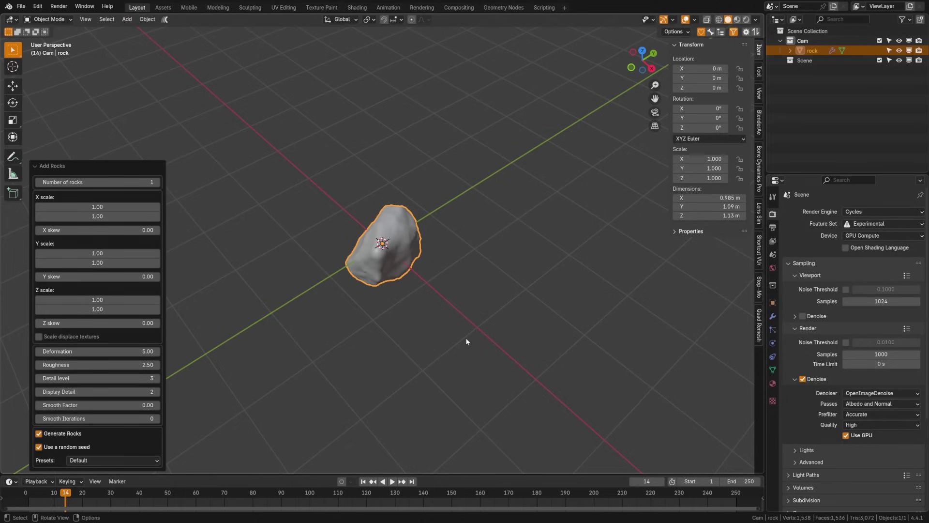
left_click_drag(157, 182, 193, 182)
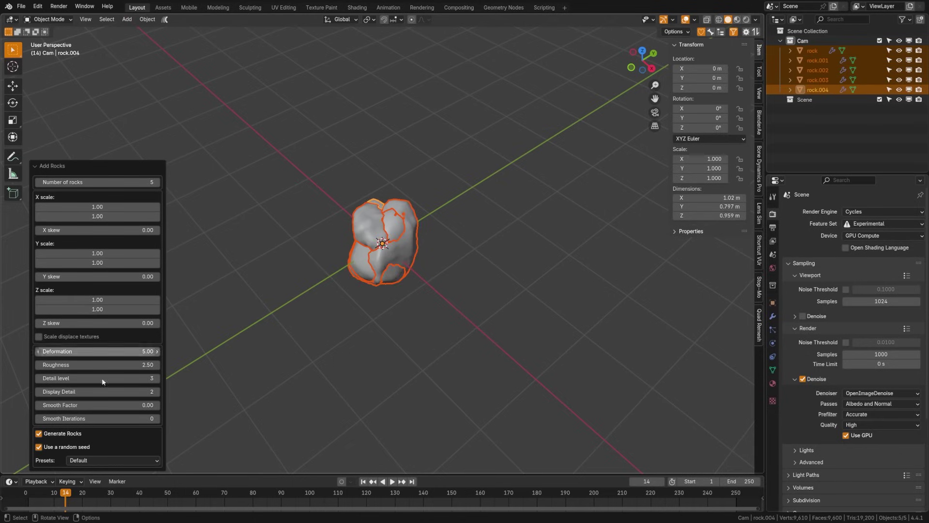
left_click(112, 459)
left_click(78, 418)
Step: Reduce the rock count to 1 and try the Sandstone, River Rock, then Ice presets
left_click(39, 182)
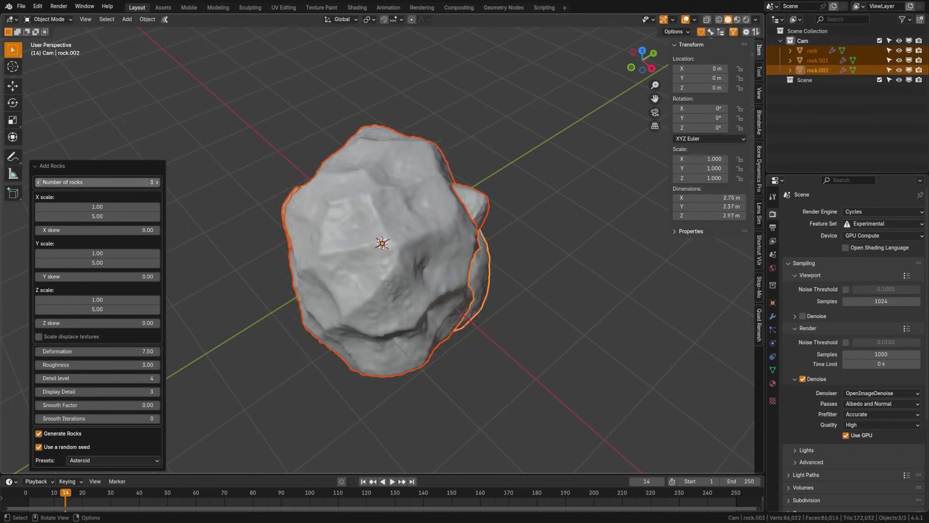
left_click(39, 182)
left_click(39, 182)
left_click(140, 460)
left_click(89, 437)
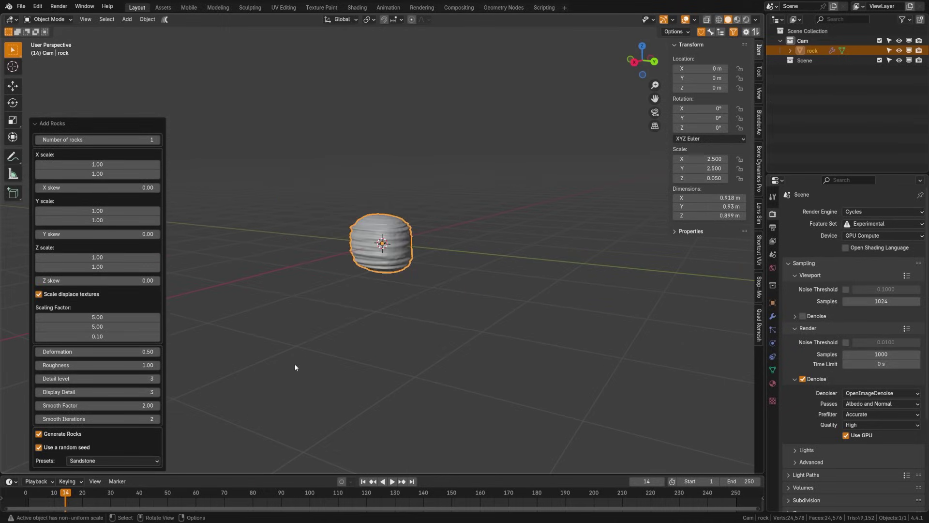
left_click(112, 460)
left_click(87, 425)
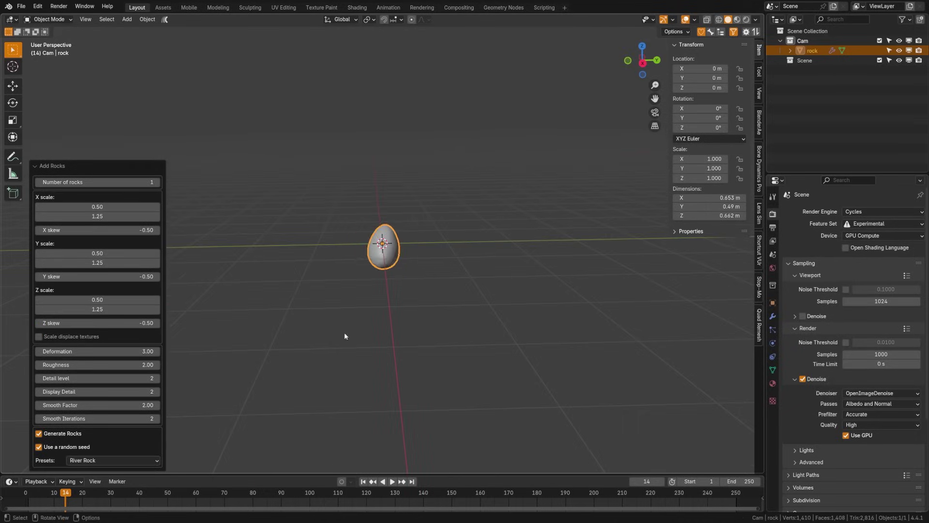
left_click(123, 460)
left_click(98, 437)
scroll(440, 332, "down", 3)
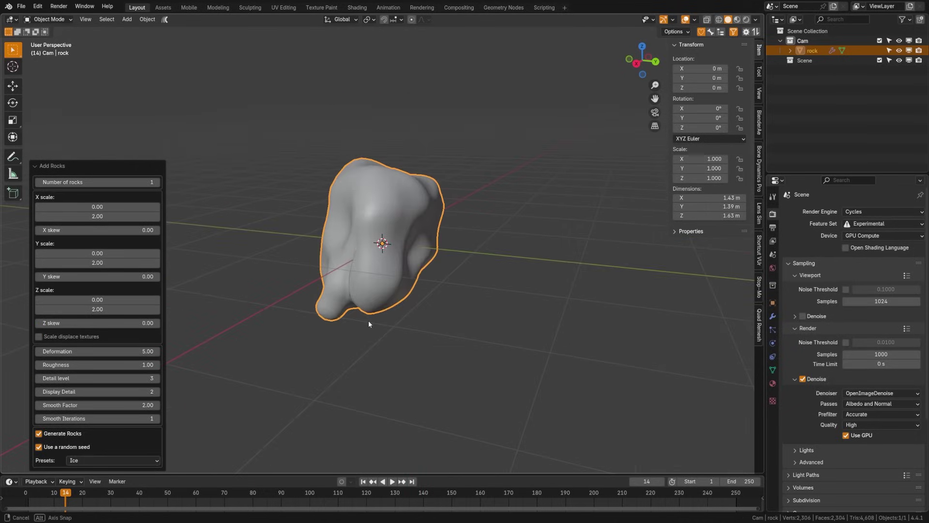